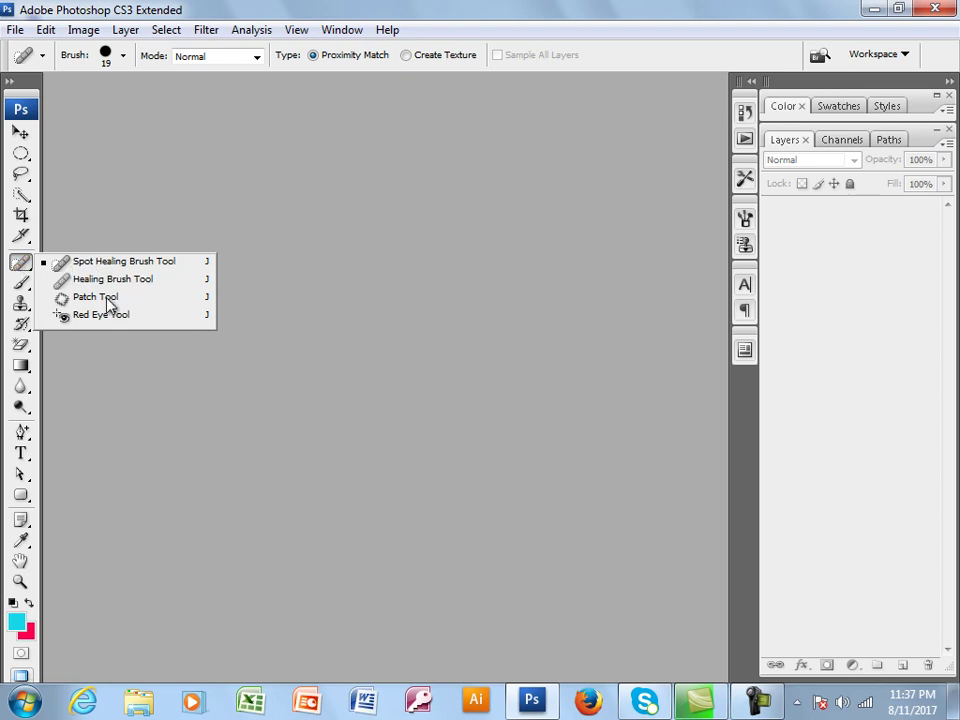
- Browse for an image to open in C:\Program Files\Adobe\Adobe Photoshop CS3\Samples
click(122, 231)
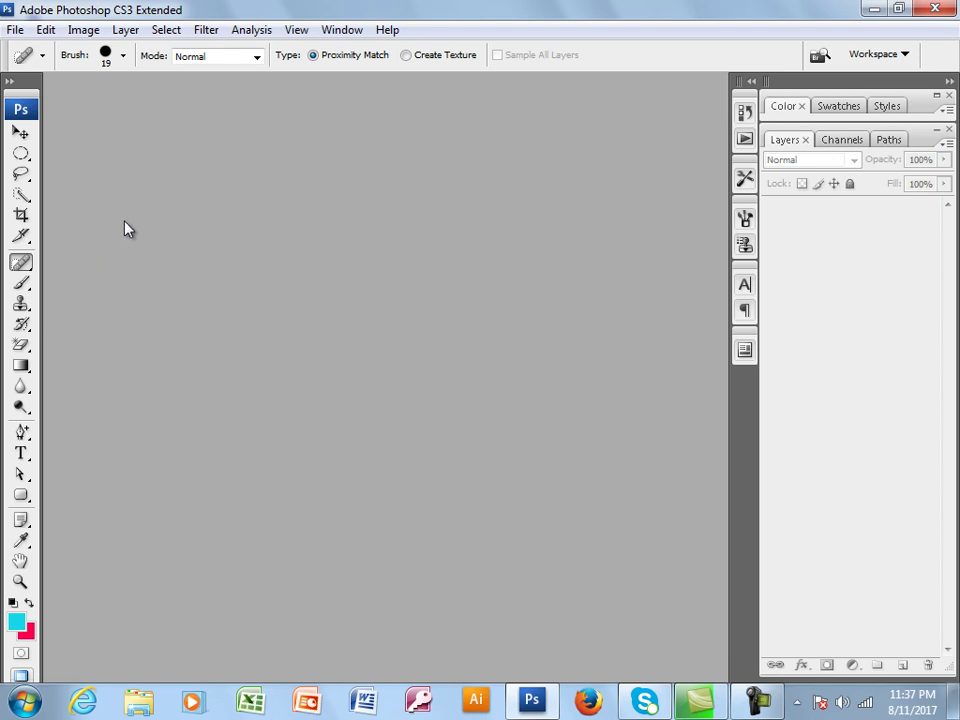
click(17, 34)
click(32, 64)
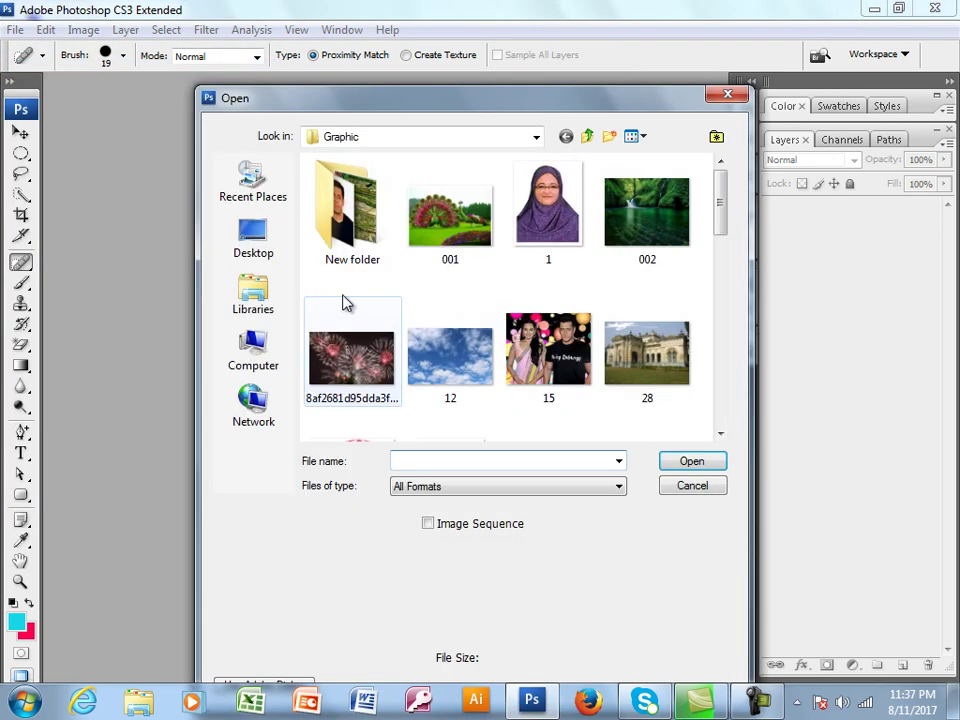
click(256, 240)
click(280, 348)
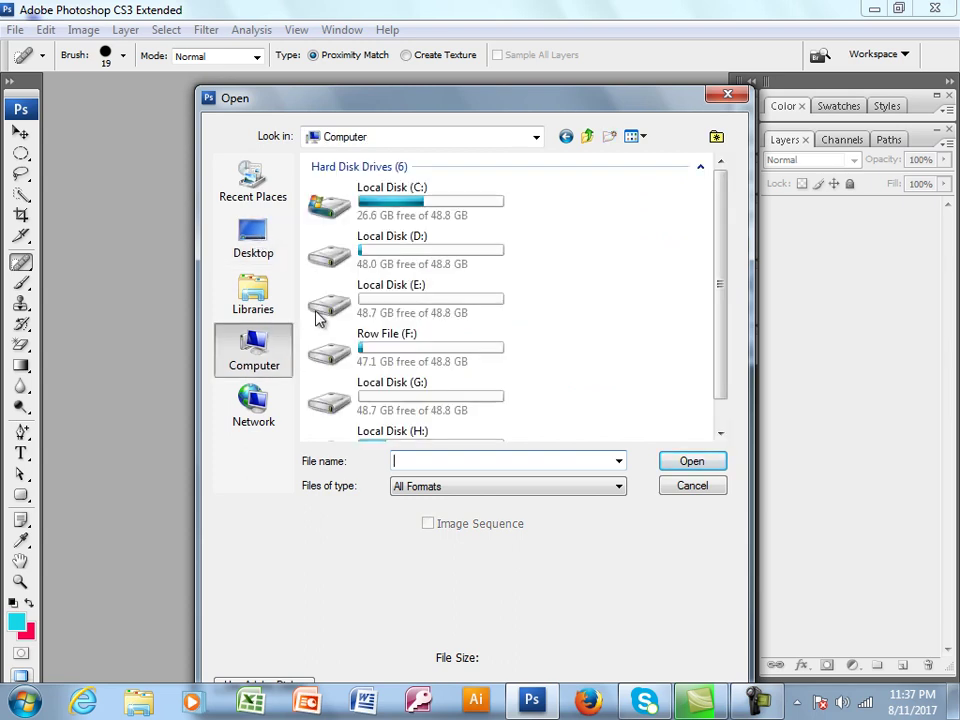
double_click(405, 205)
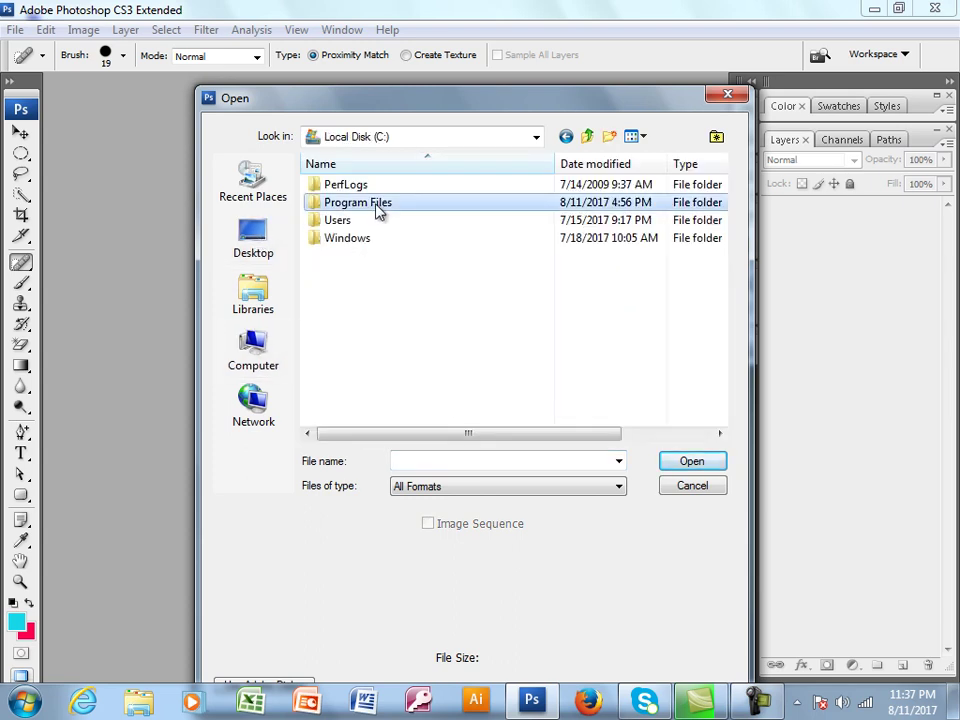
double_click(379, 210)
double_click(350, 188)
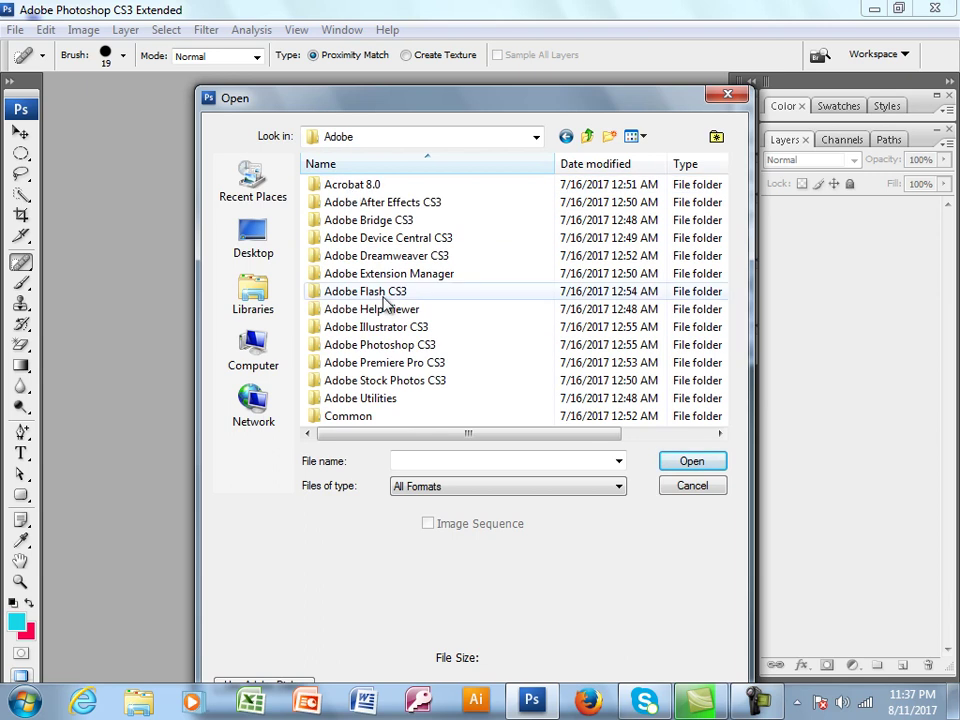
double_click(412, 346)
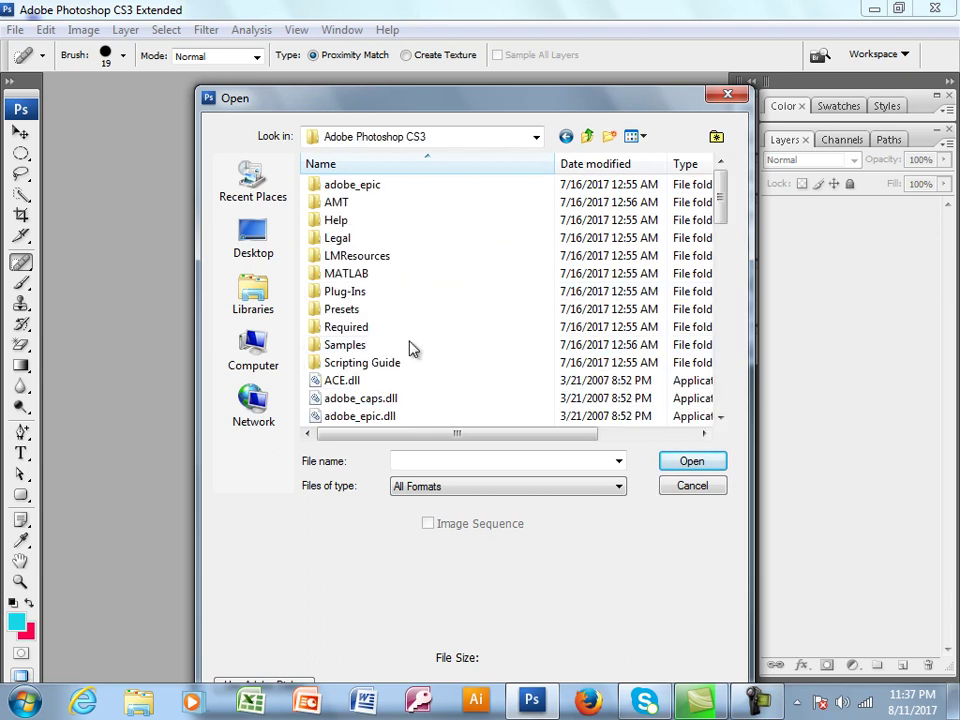
double_click(368, 348)
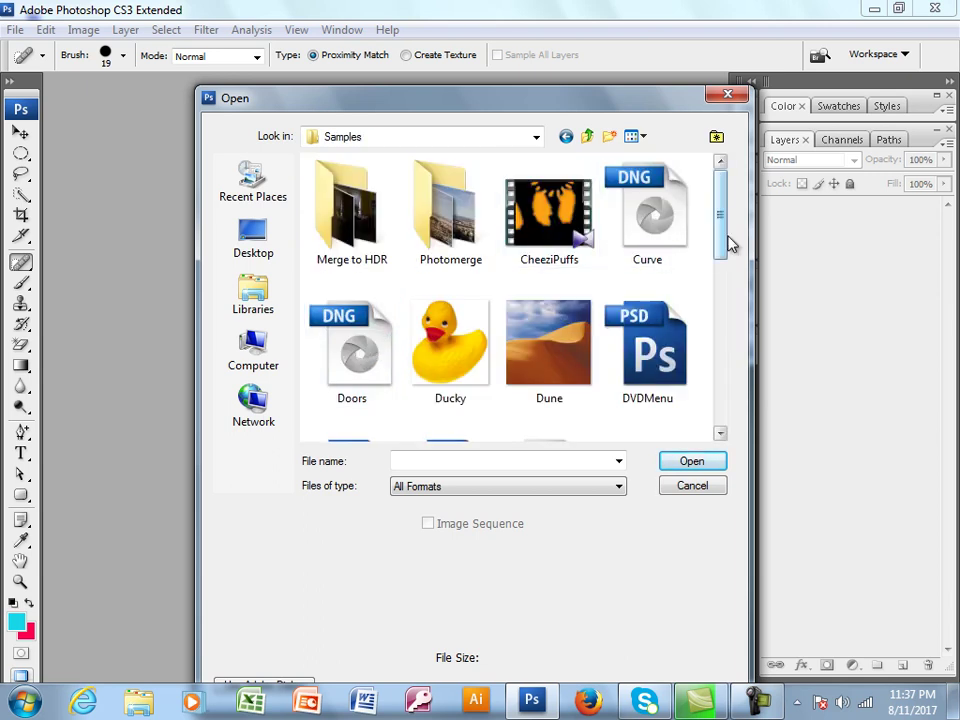
- Open the Old Image file from the Samples folder
drag(724, 240, 727, 358)
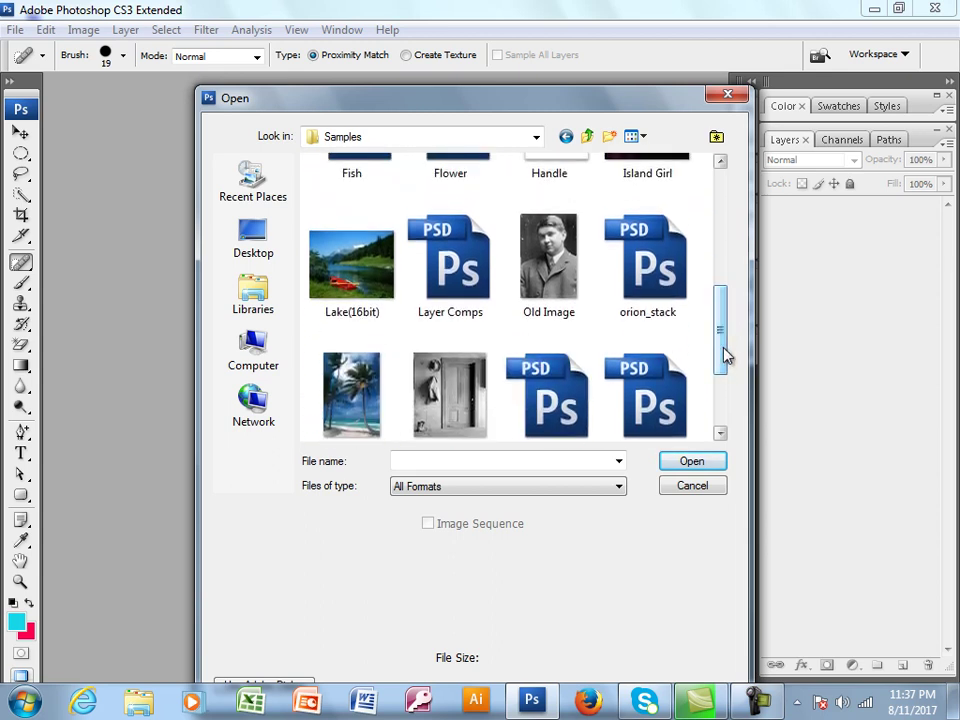
click(563, 272)
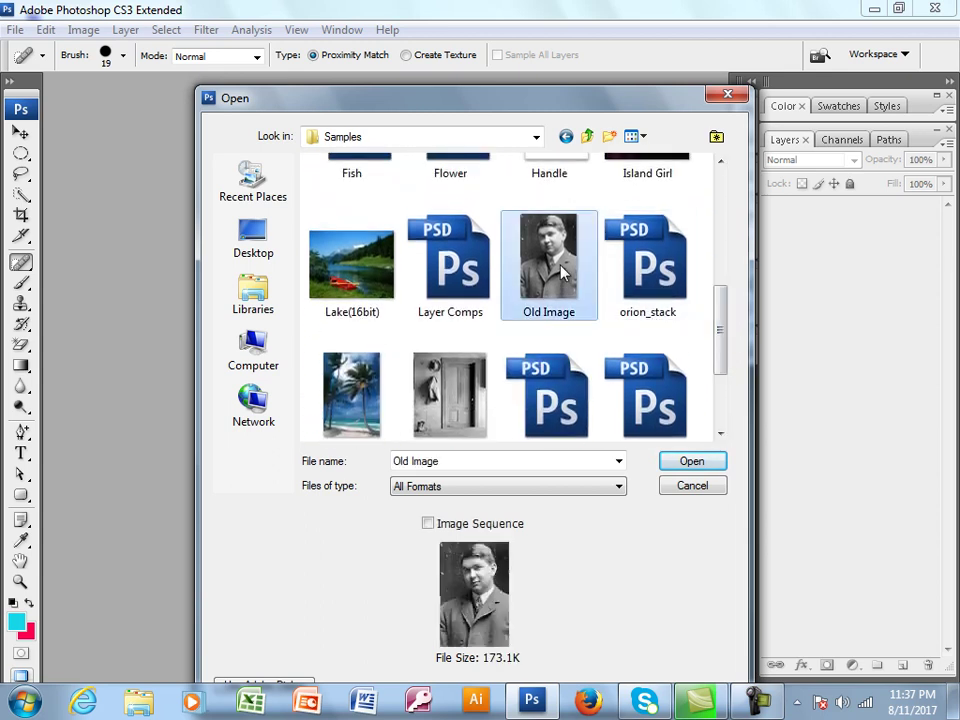
click(712, 461)
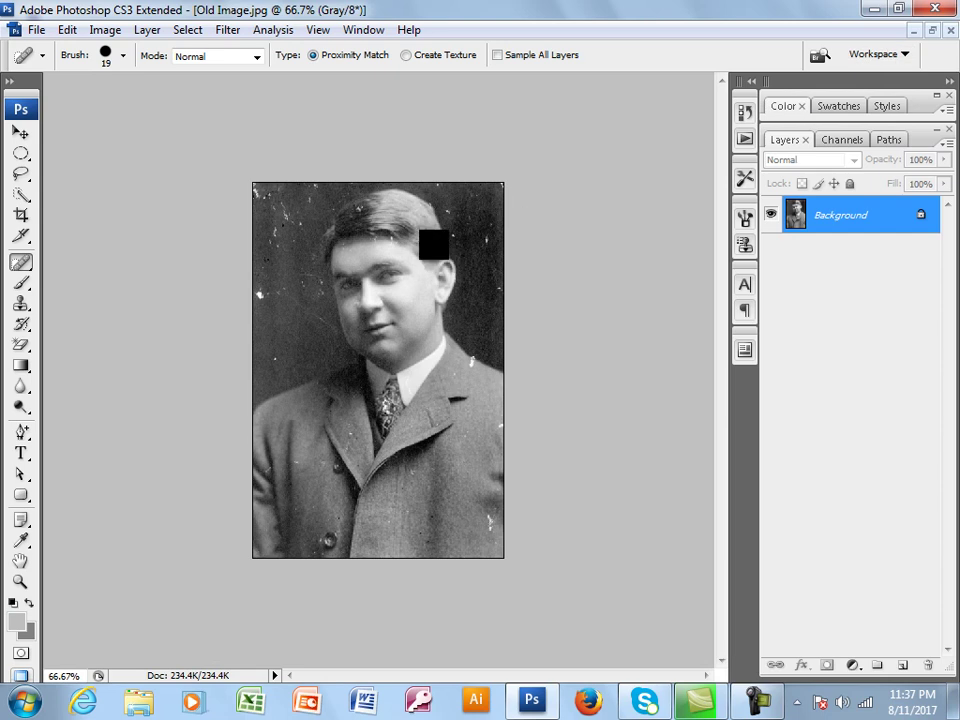
- Duplicate Old Image under the name Old Image copy and close the original document
click(929, 32)
right_click(138, 97)
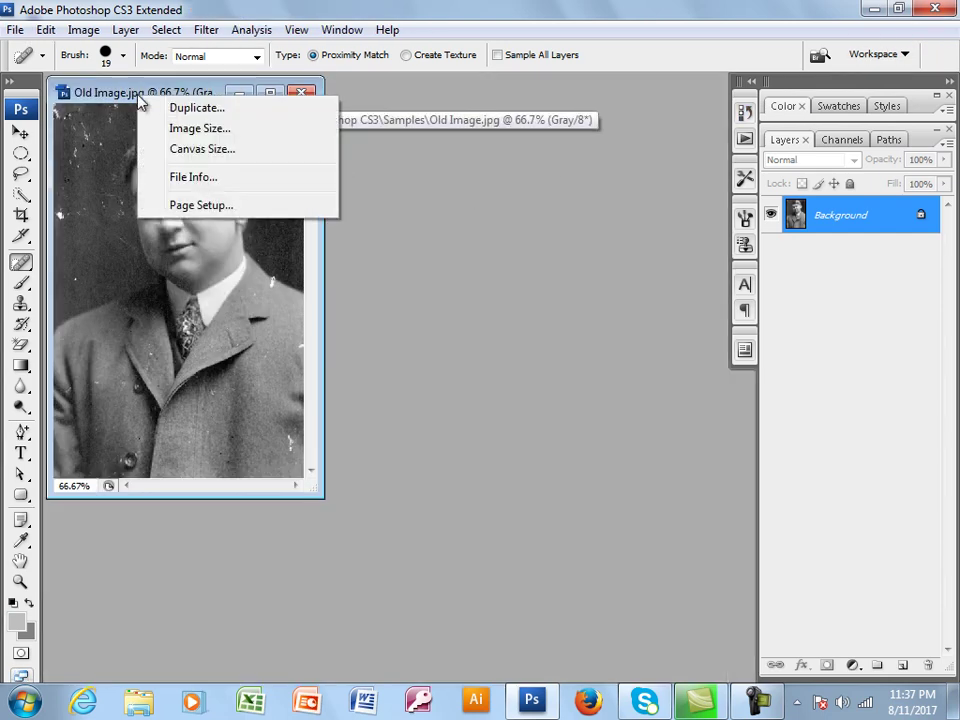
click(180, 108)
click(641, 231)
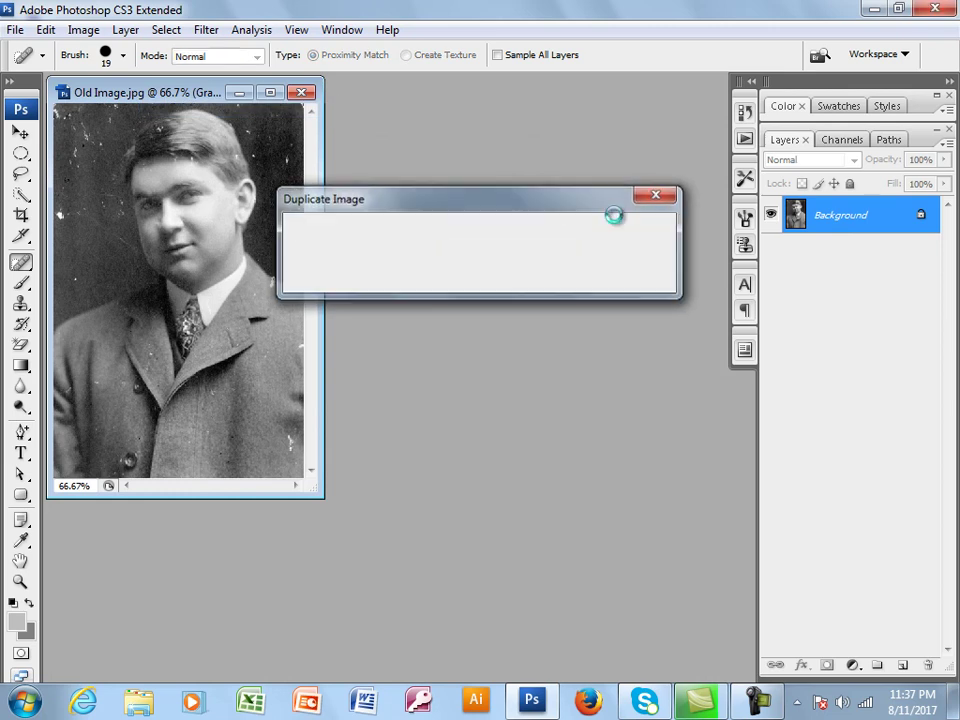
drag(166, 98, 446, 97)
click(301, 92)
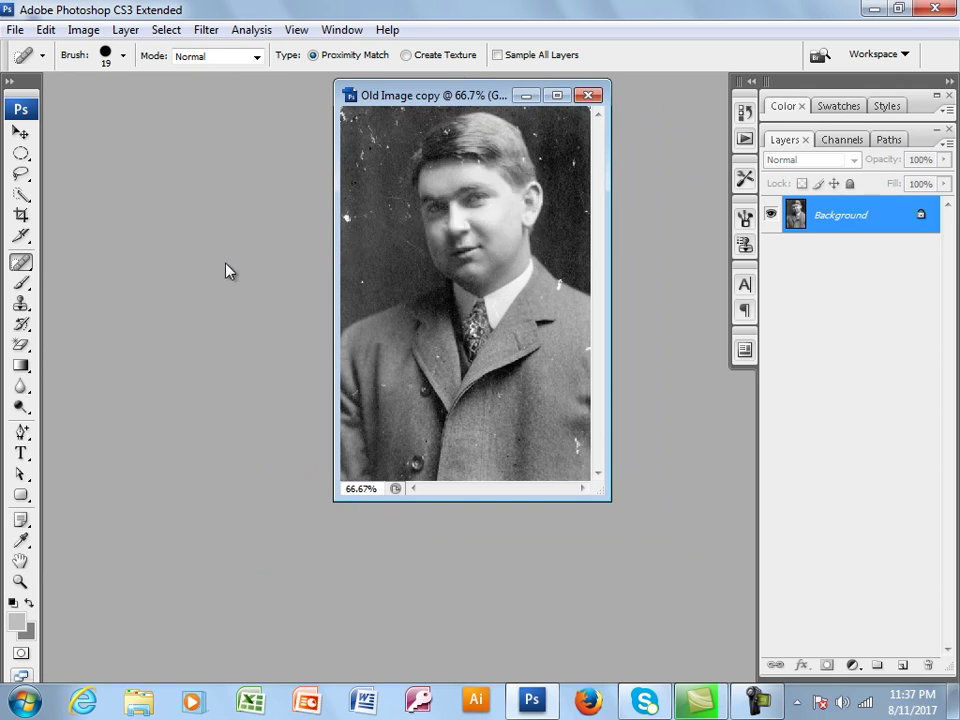
- Maximize the duplicated photo and switch it to full screen mode with the menu bar
click(557, 96)
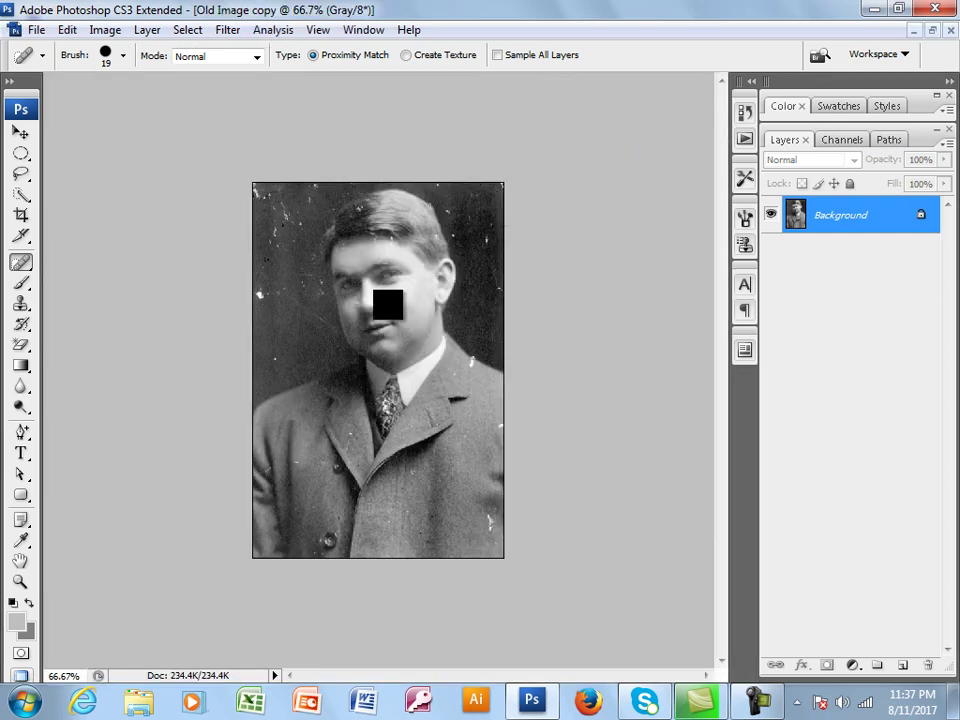
key(f)
drag(453, 293, 280, 299)
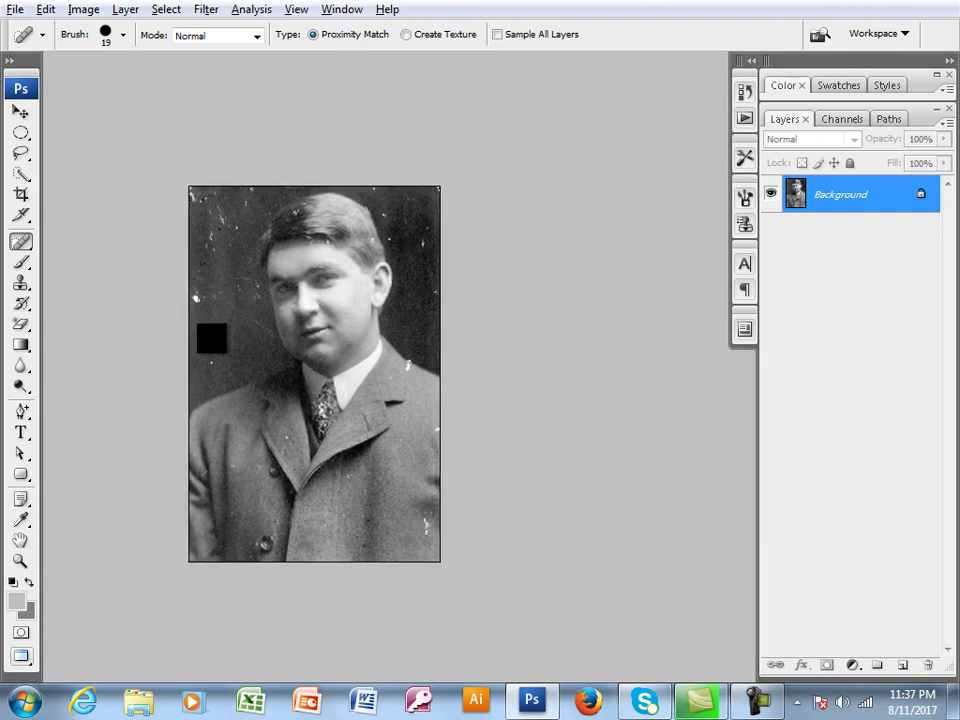
scroll(211, 340, up, 2)
scroll(227, 340, up, 1)
drag(376, 324, 427, 316)
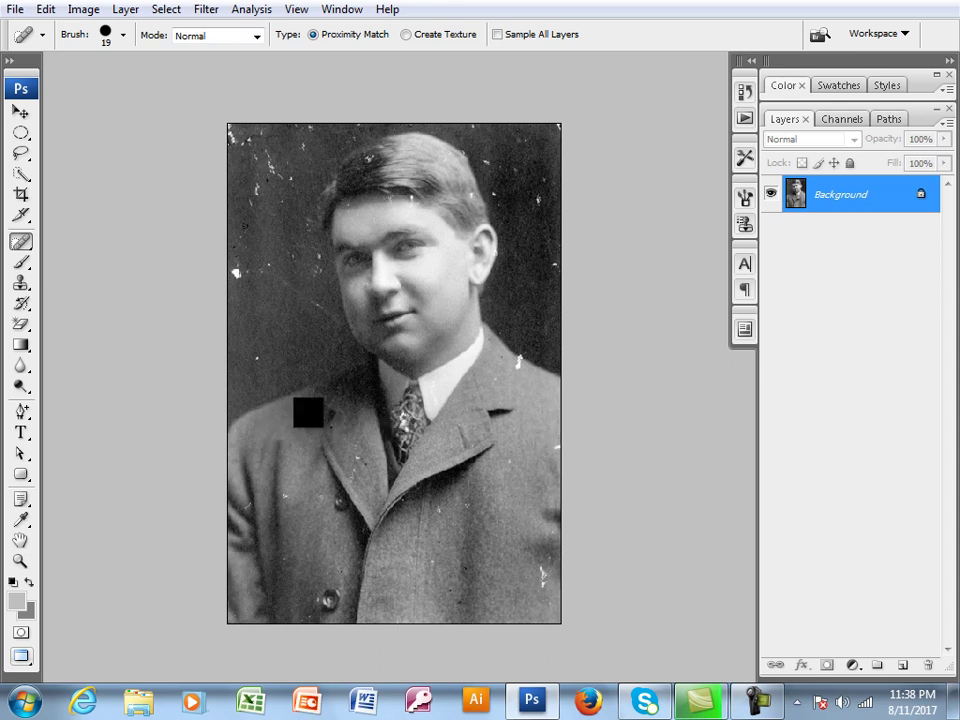
drag(423, 383, 357, 378)
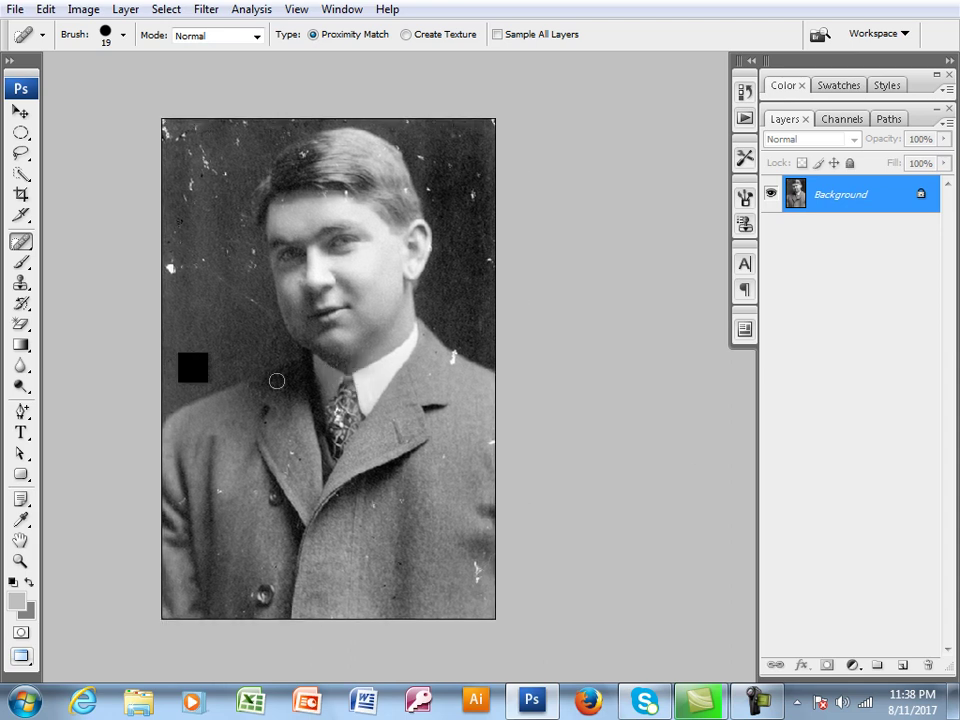
- Remove the small white speck on the dark background above the man's shoulder with the Spot Healing Brush
click(28, 246)
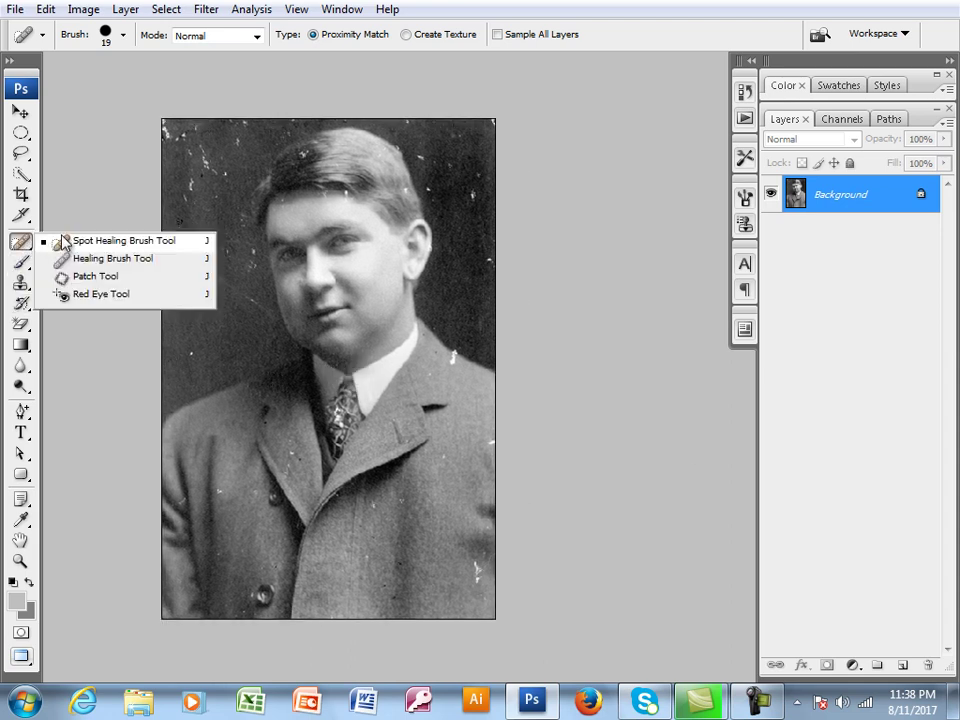
click(101, 244)
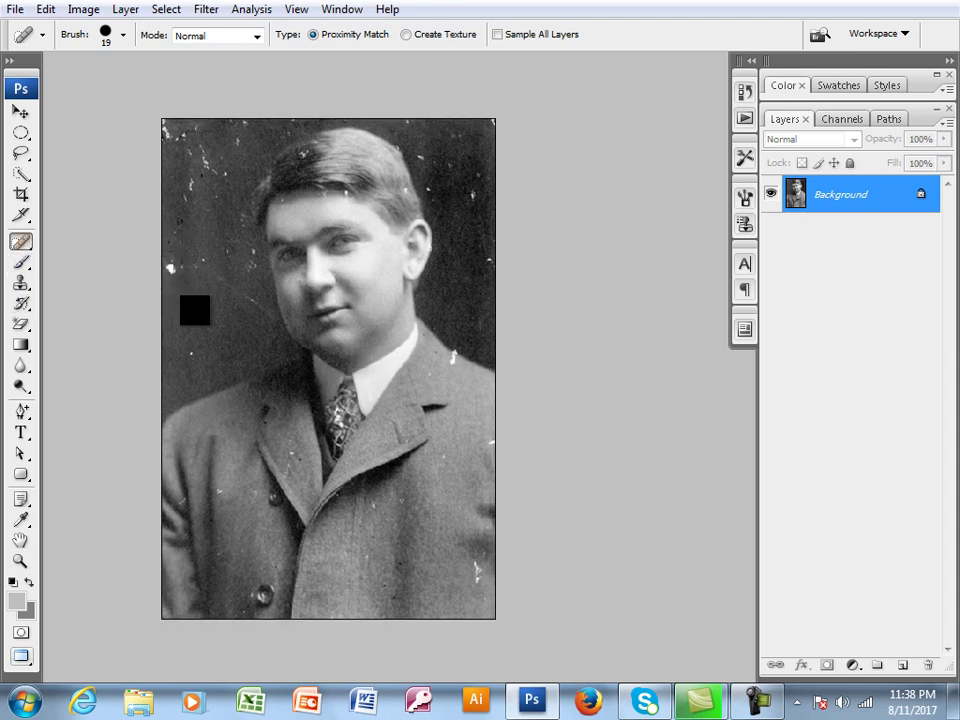
drag(242, 402, 244, 403)
drag(482, 418, 256, 405)
scroll(336, 343, down, 5)
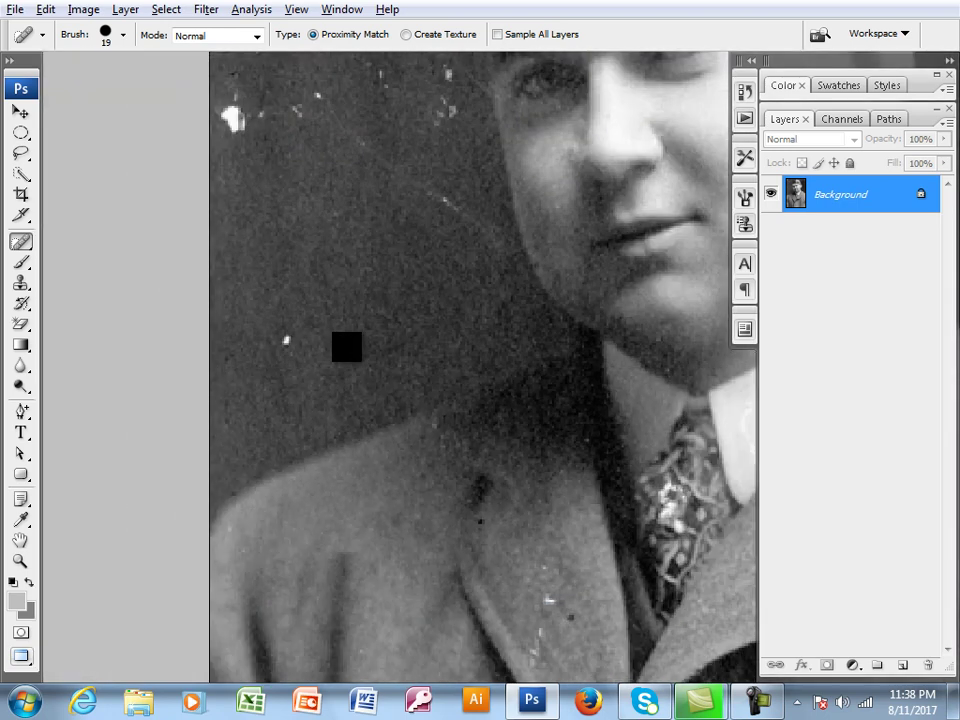
drag(358, 296, 268, 307)
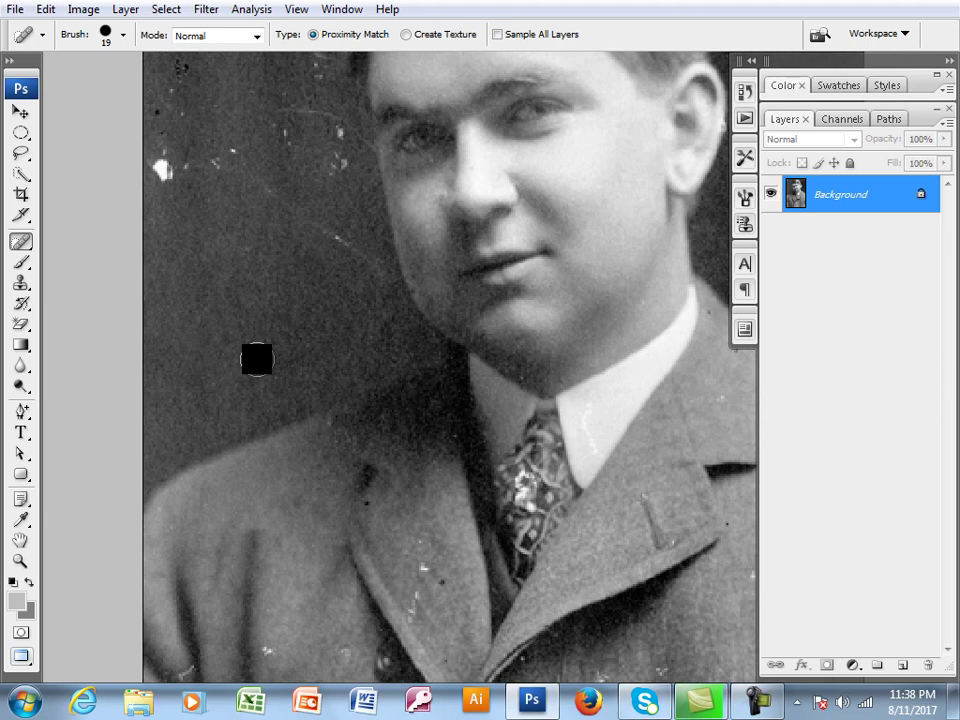
drag(253, 328, 233, 454)
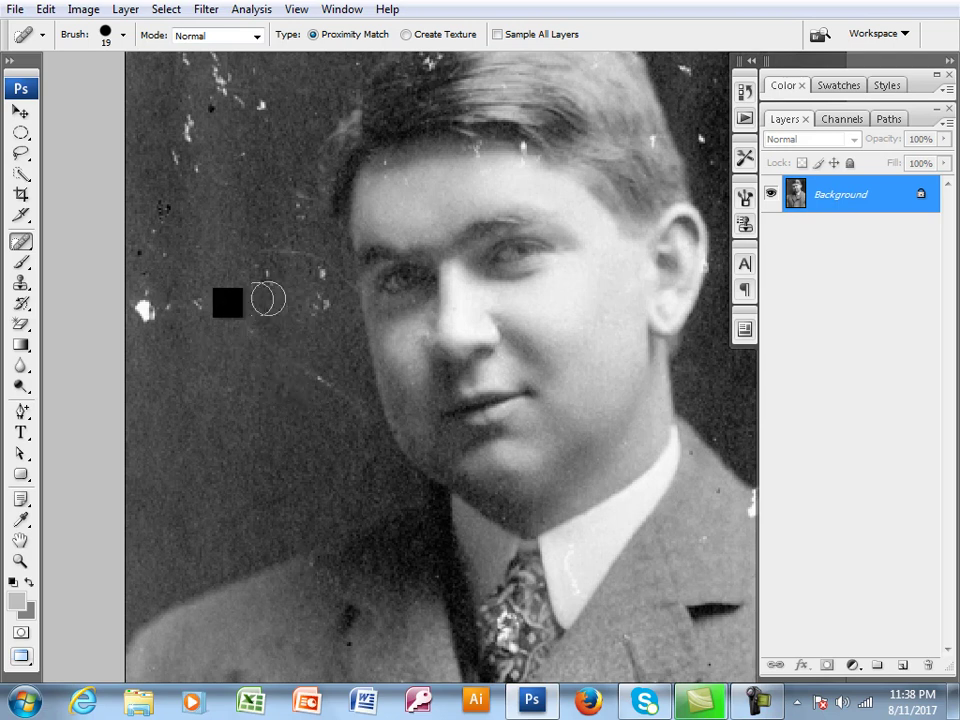
- Switch to the Healing Brush with a brush size of 25 and dismiss the Windows color scheme prompt
click(22, 243)
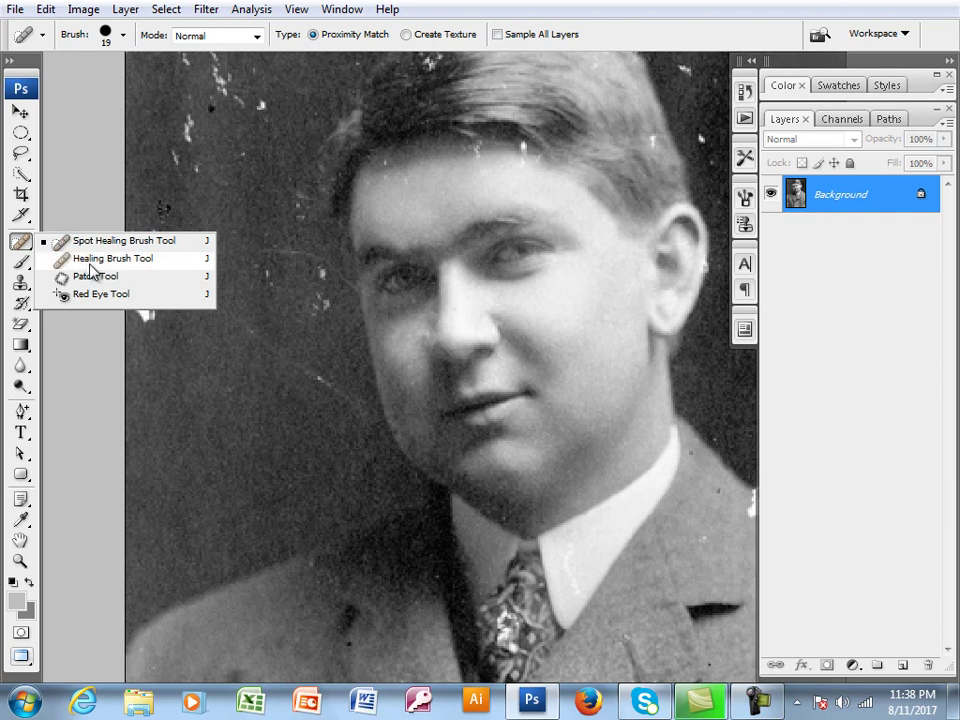
click(90, 262)
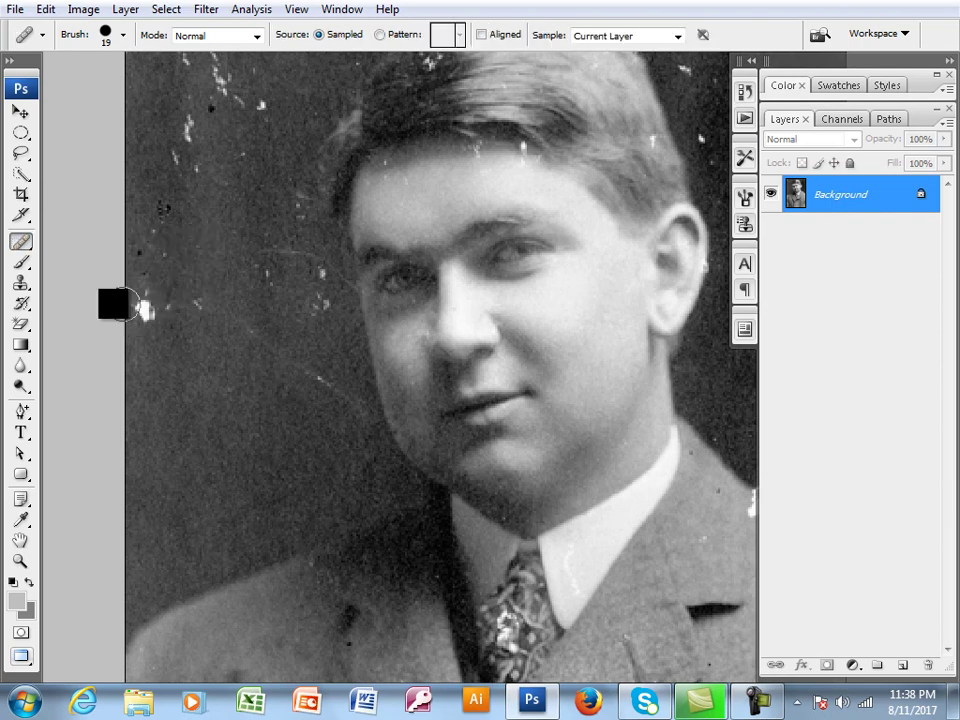
scroll(183, 369, up, 3)
drag(218, 377, 245, 398)
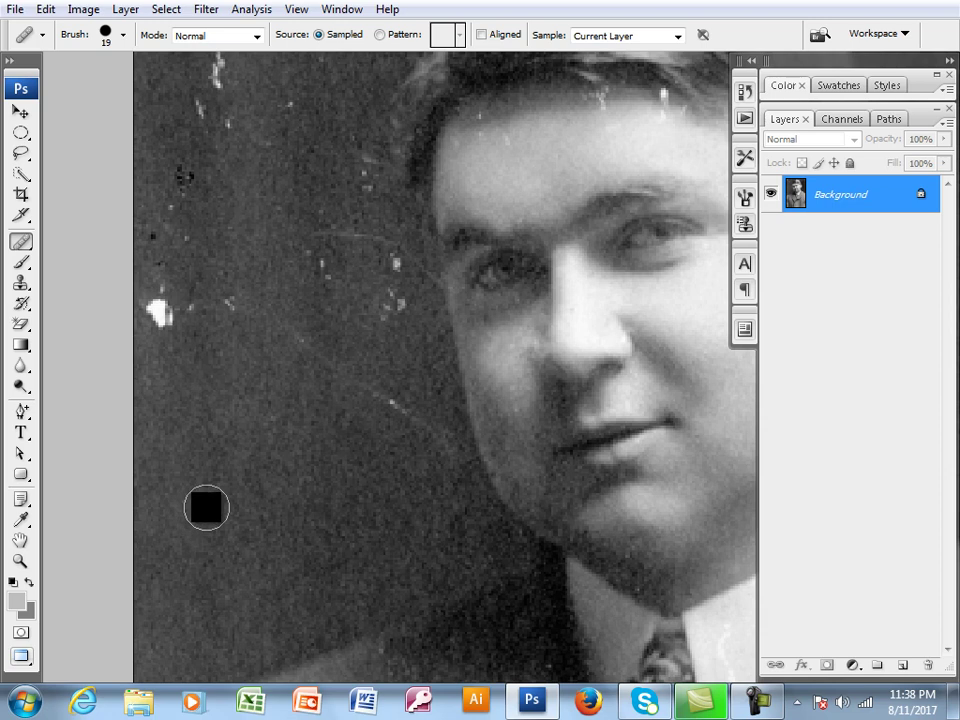
key(bracketleft)
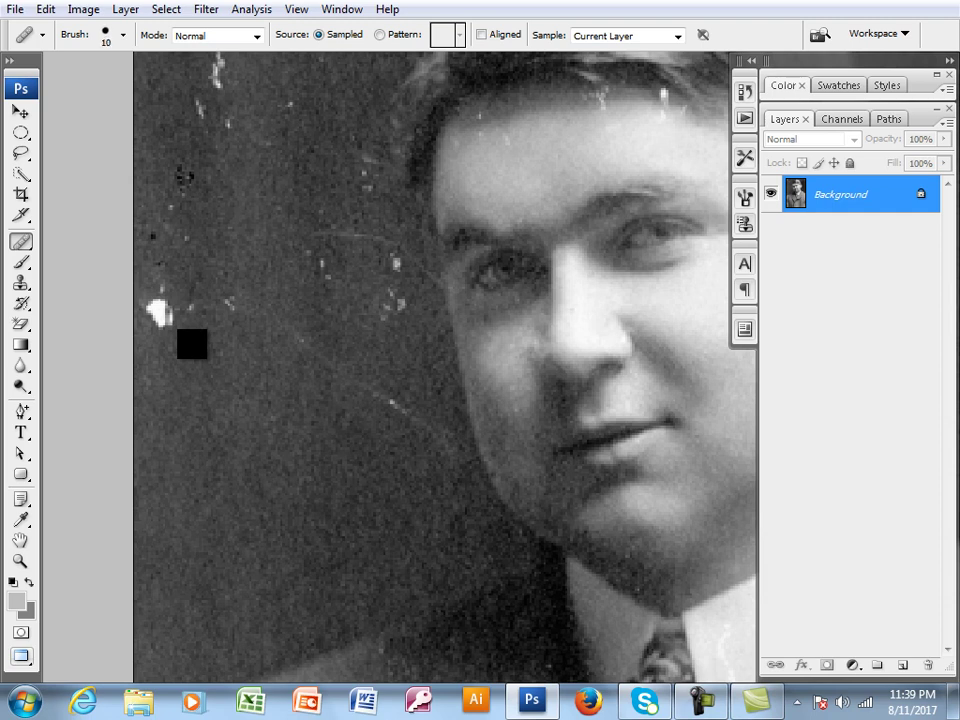
key(bracketright)
key(bracketleft)
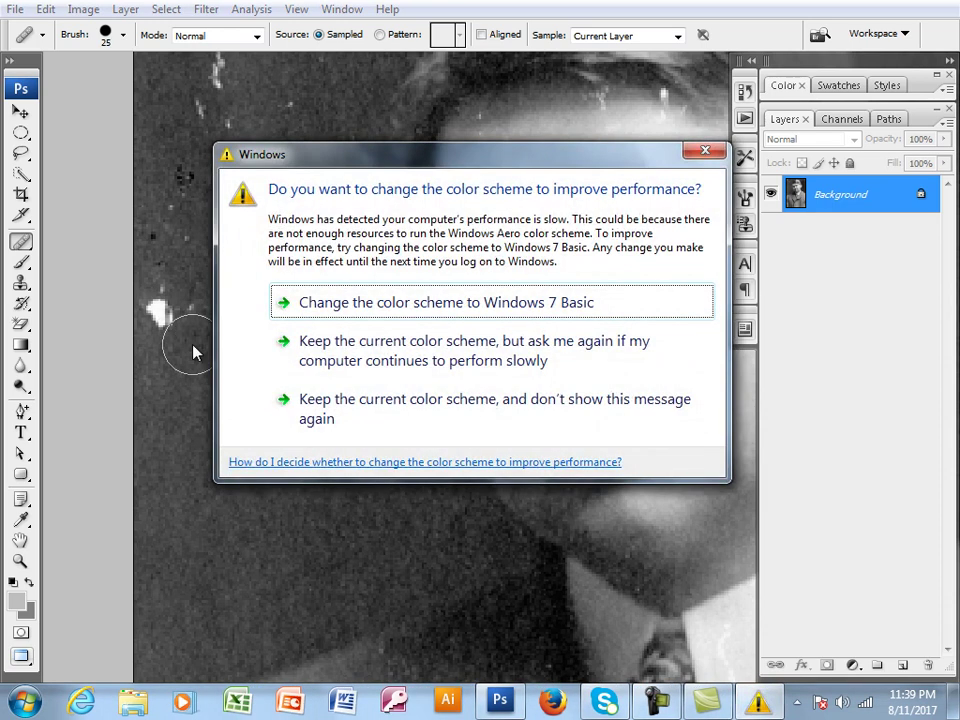
click(703, 150)
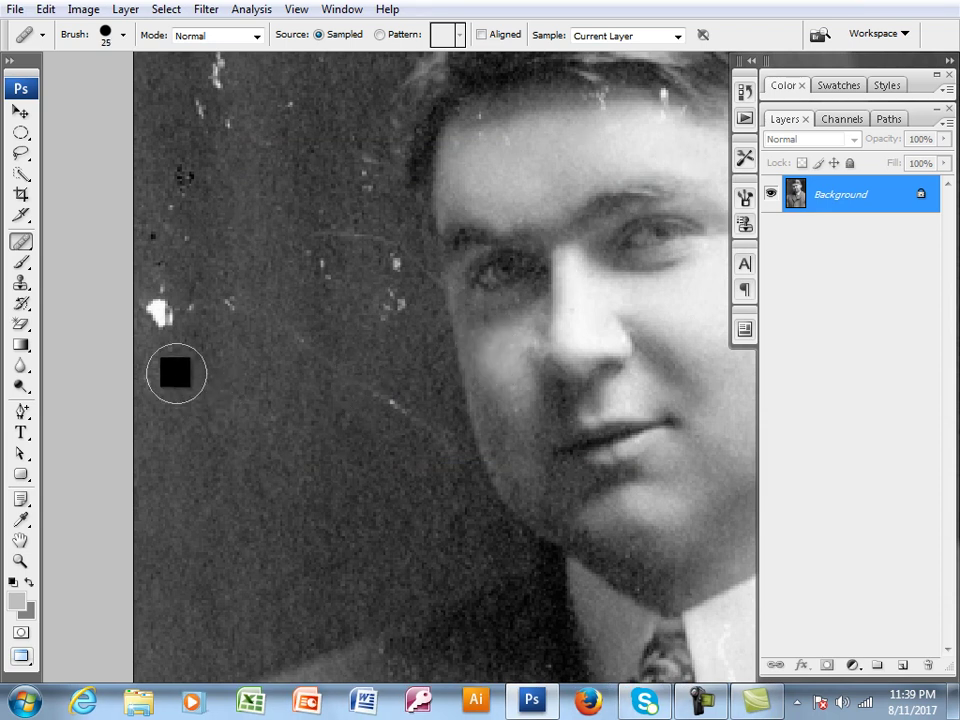
- Heal the large white blotch near the photo's left edge with the Healing Brush
click(33, 244)
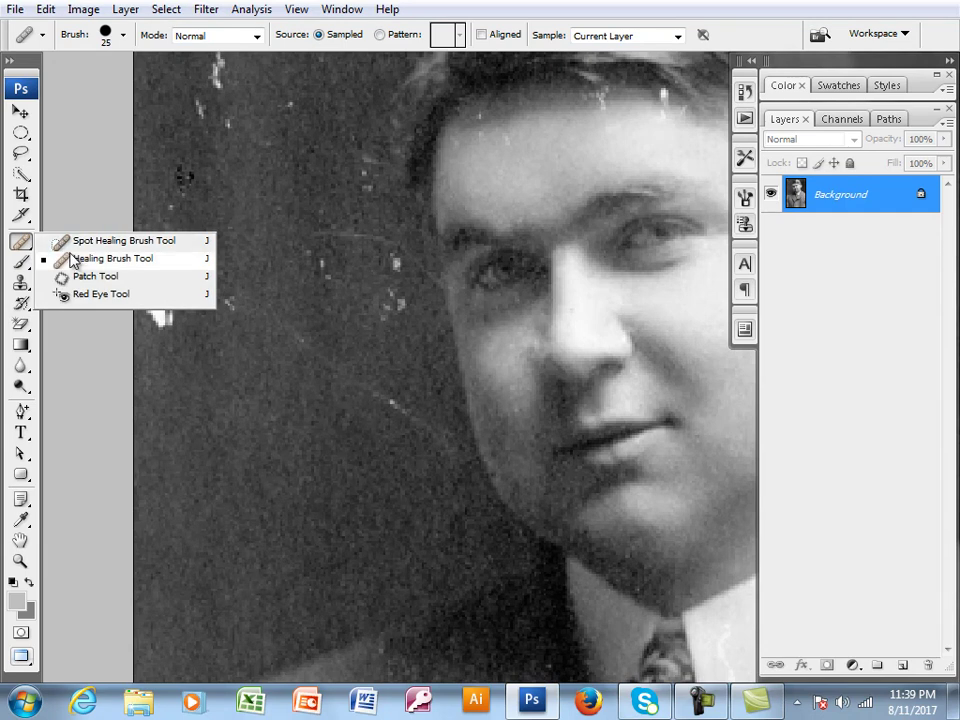
click(77, 257)
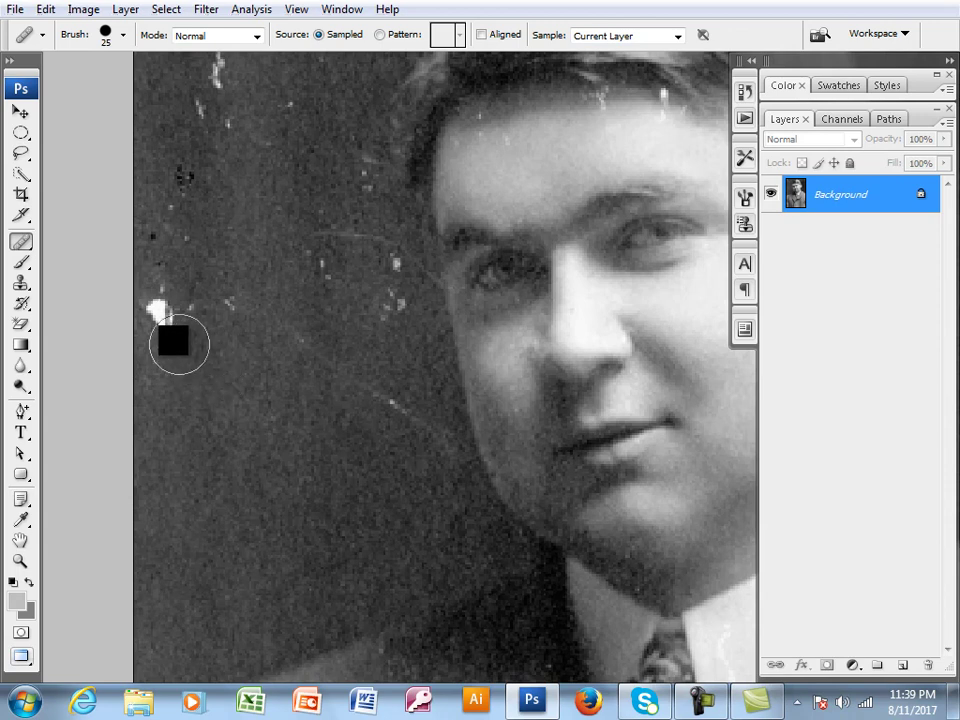
click(162, 313)
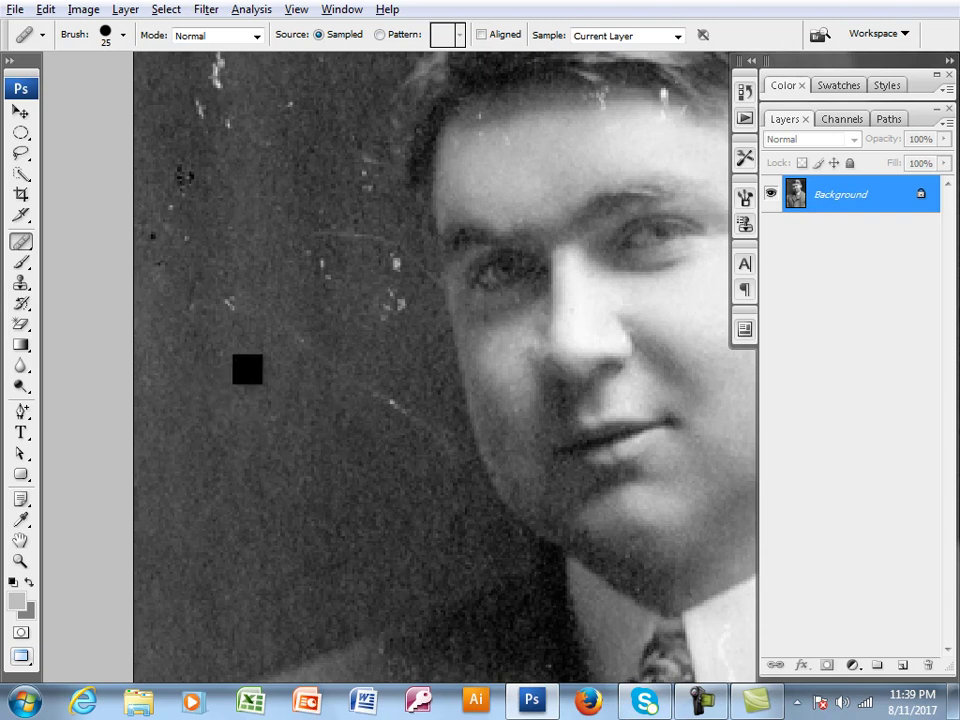
- Heal the dark specks in the background near the photo's left edge, sampling clean background beside them
drag(238, 298, 266, 482)
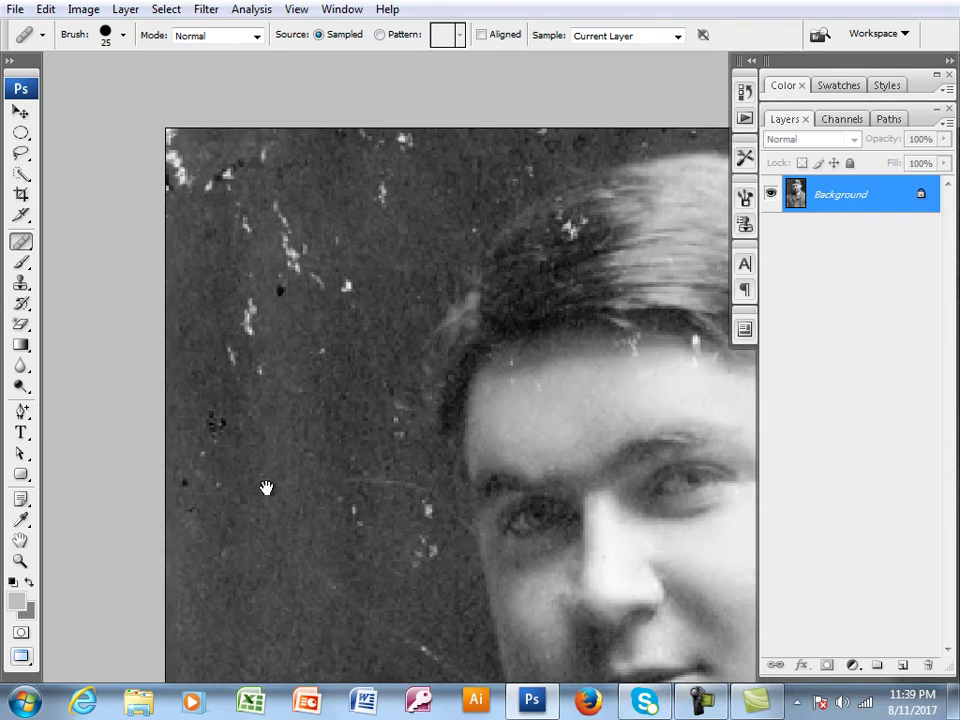
alt+click(236, 496)
click(206, 470)
alt+click(243, 474)
click(223, 440)
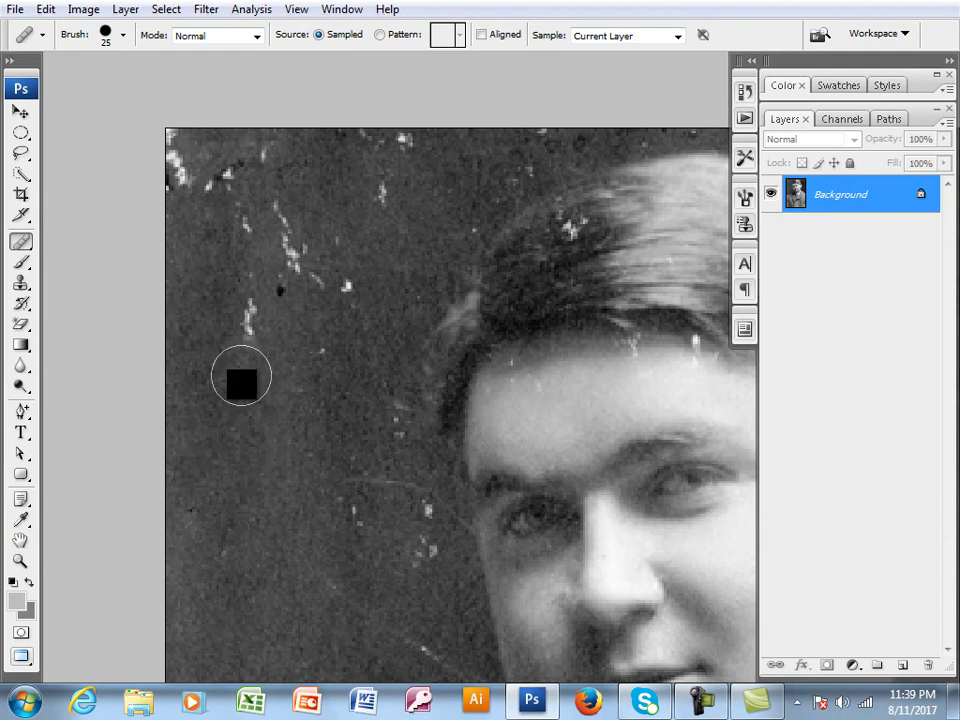
- Heal the long white scratch and dark spot in the photo's upper-left background, sampling nearby clean areas
mouse_move(315, 434)
mouse_down()
mouse_move(321, 471)
mouse_move(287, 527)
mouse_up()
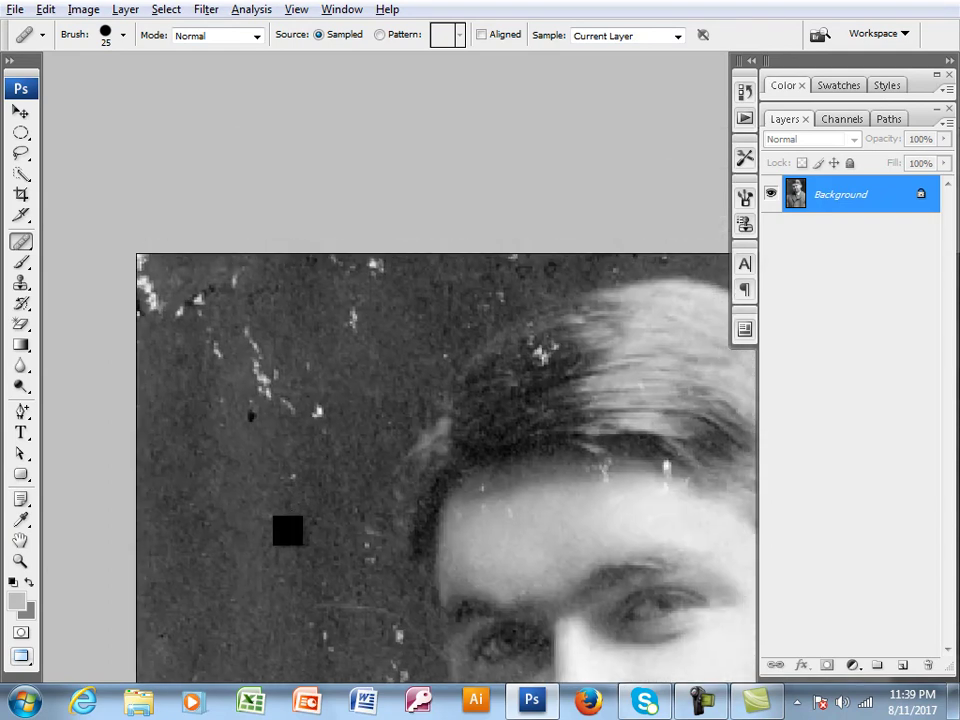
alt+click(290, 452)
click(259, 400)
alt+click(275, 418)
click(265, 361)
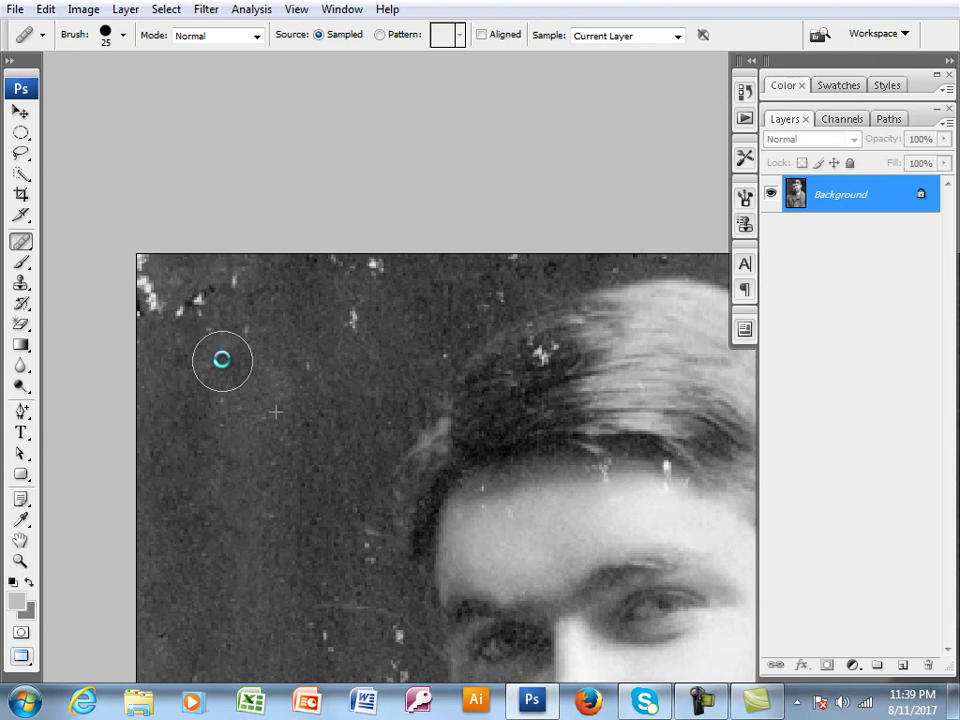
- Heal the white specks and scratches in the photo's upper-left corner with the Healing Brush, sampling clean background nearby
alt+click(257, 320)
click(213, 309)
click(195, 315)
alt+click(197, 364)
click(151, 308)
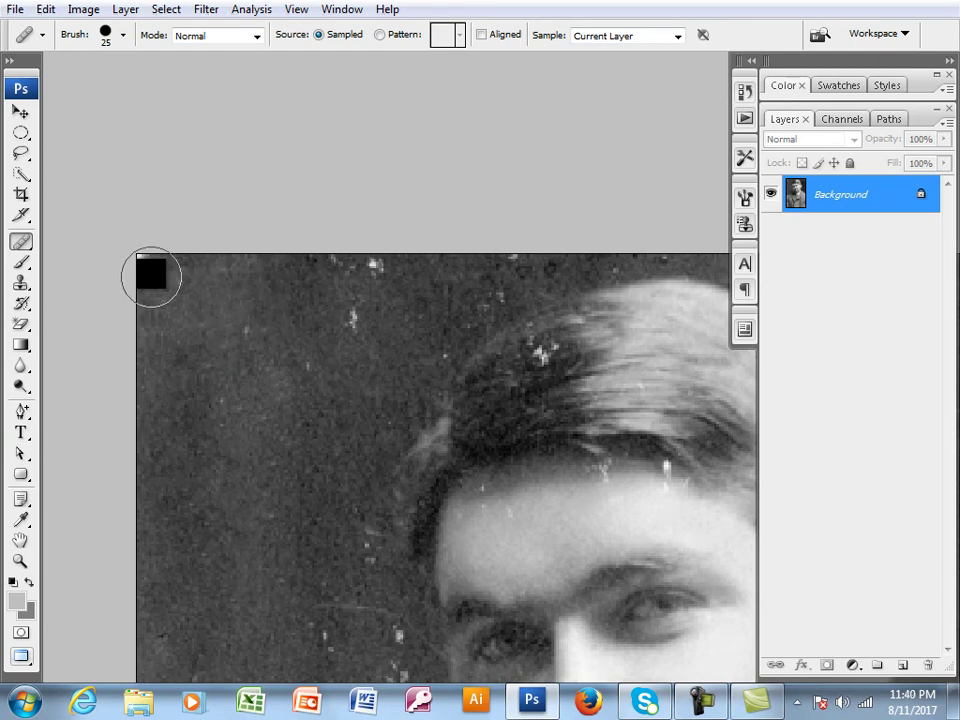
- Heal the white specks in the upper background between the photo's left edge and the hair
drag(335, 406, 208, 418)
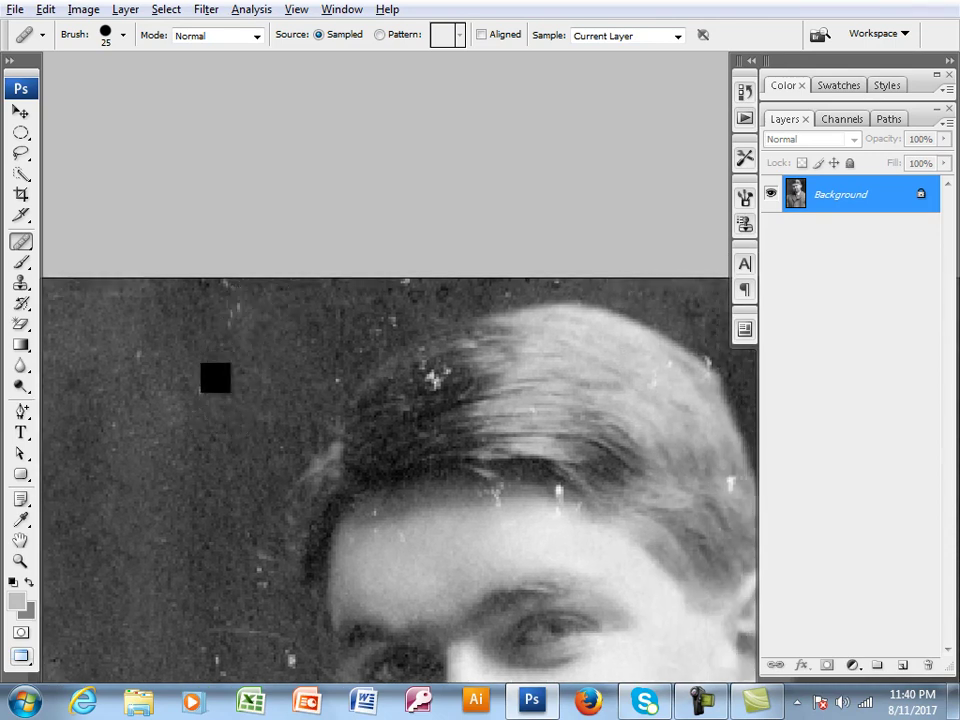
drag(250, 424, 287, 289)
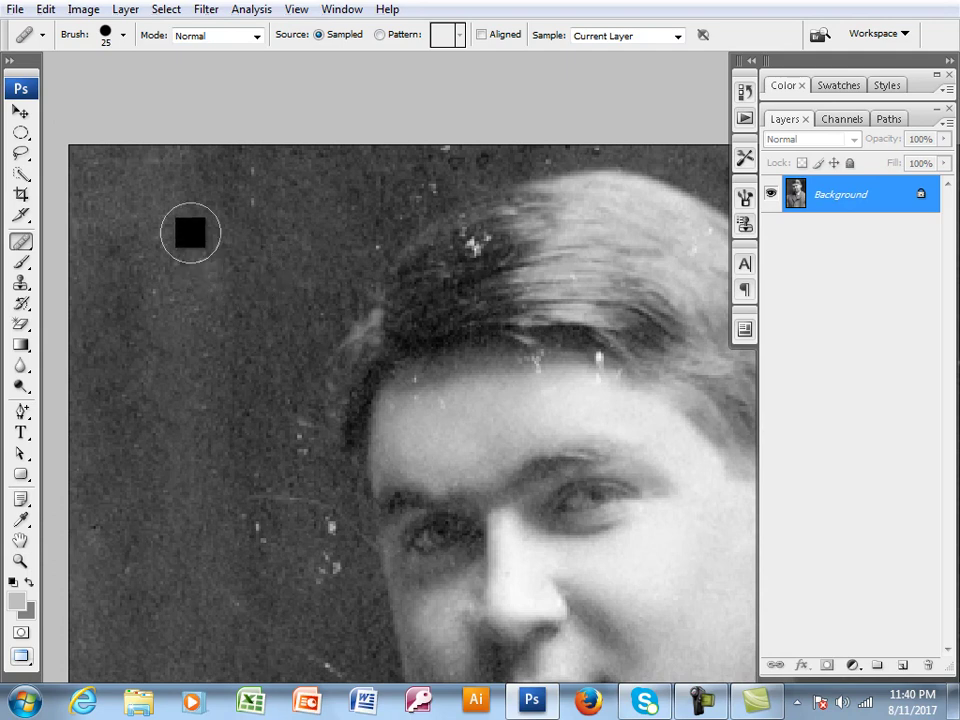
alt+click(252, 253)
click(251, 203)
- Heal the white specks and thin scratch in the background beside the left side of the face
drag(239, 306, 248, 223)
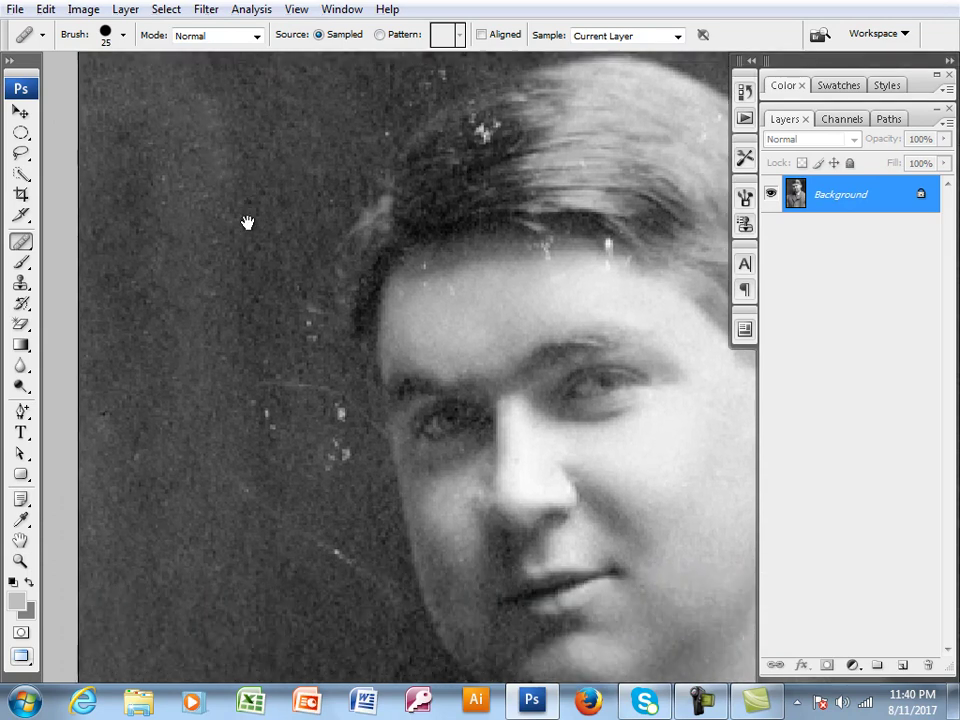
drag(298, 373, 289, 267)
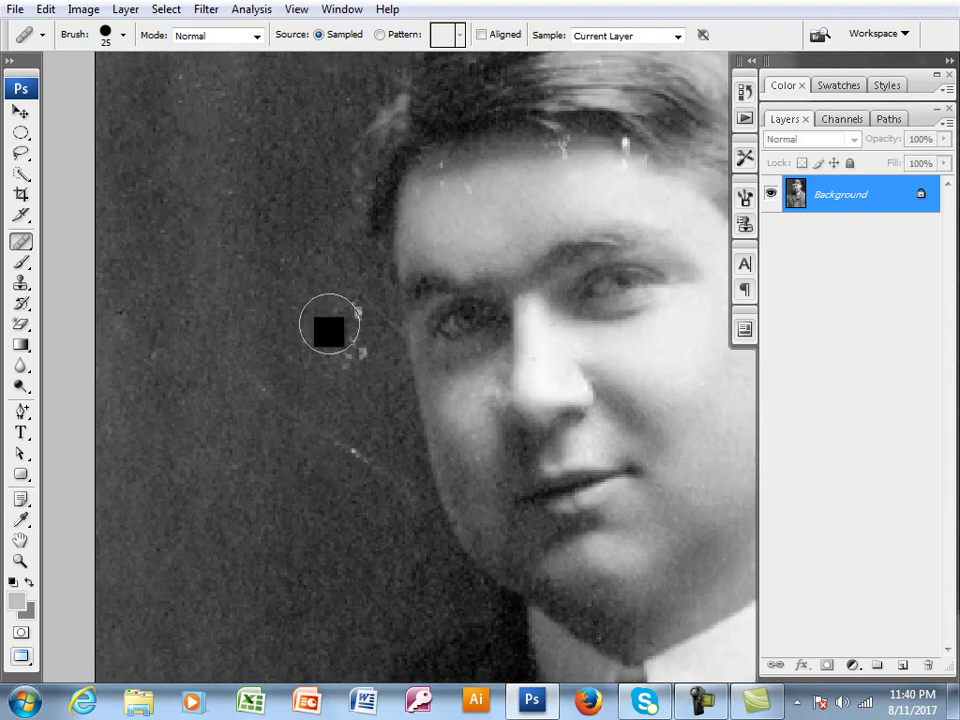
click(343, 349)
click(347, 323)
- Heal the white spots in the dark background right of the hair and in the photo's upper-right corner
drag(405, 376, 195, 527)
drag(531, 458, 459, 575)
drag(518, 435, 253, 315)
mouse_move(441, 278)
mouse_down()
mouse_move(474, 306)
mouse_move(439, 219)
mouse_move(420, 279)
mouse_move(448, 223)
mouse_move(471, 366)
mouse_up()
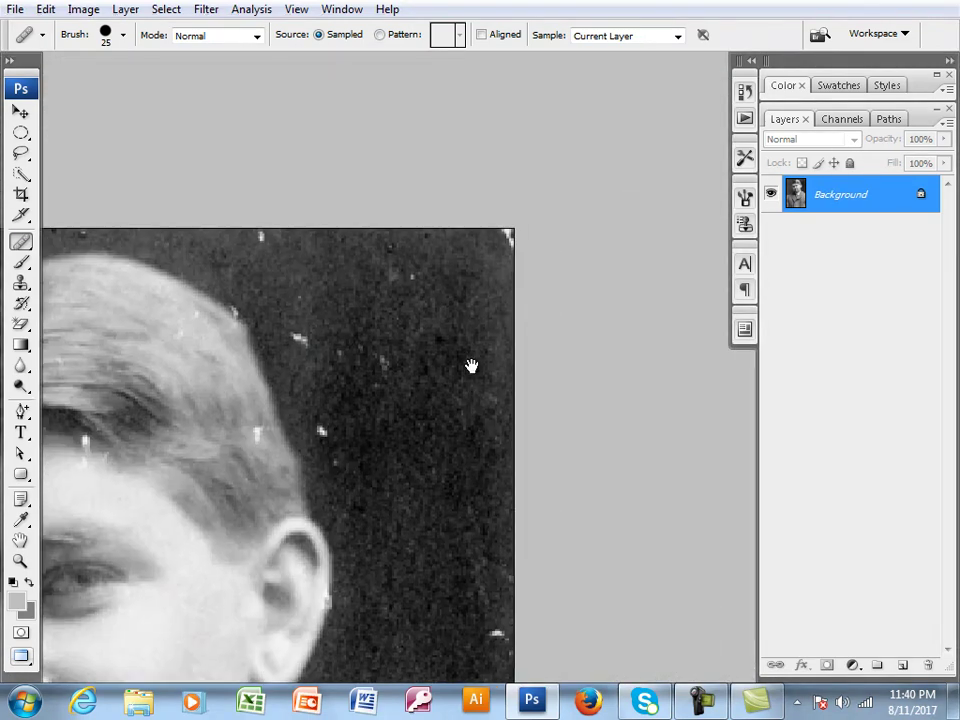
mouse_move(401, 326)
mouse_down()
mouse_move(461, 339)
mouse_move(497, 362)
mouse_move(547, 362)
mouse_up()
alt+click(486, 348)
click(445, 382)
click(465, 347)
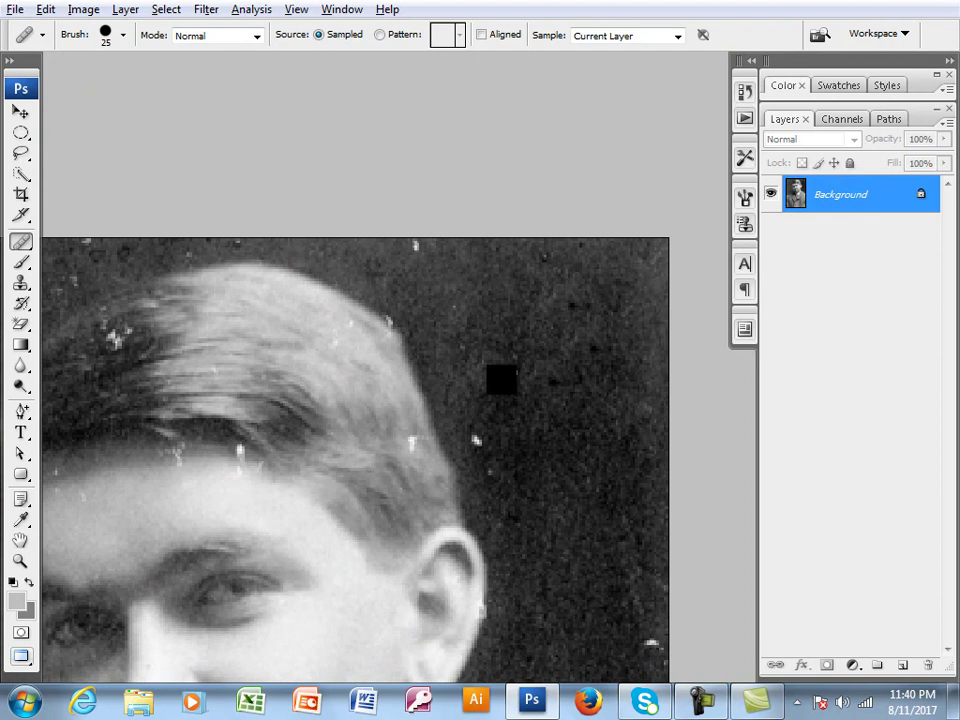
click(495, 436)
- Sample clean background and heal the remaining blemish in the dark area right of the head
drag(544, 405, 611, 518)
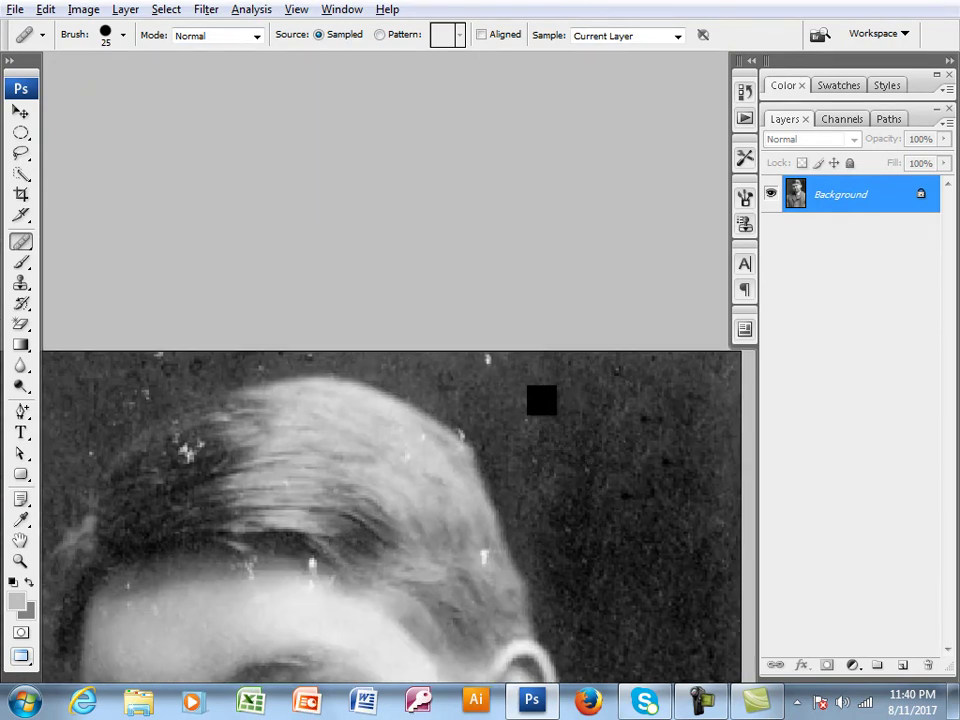
drag(578, 410, 546, 304)
mouse_move(556, 399)
mouse_down()
mouse_move(531, 354)
mouse_move(542, 336)
mouse_up()
alt+click(625, 402)
click(629, 463)
- Try to heal the white blotch on the shoulder edge with the size 25 brush
drag(575, 605, 552, 360)
scroll(498, 548, up, 1)
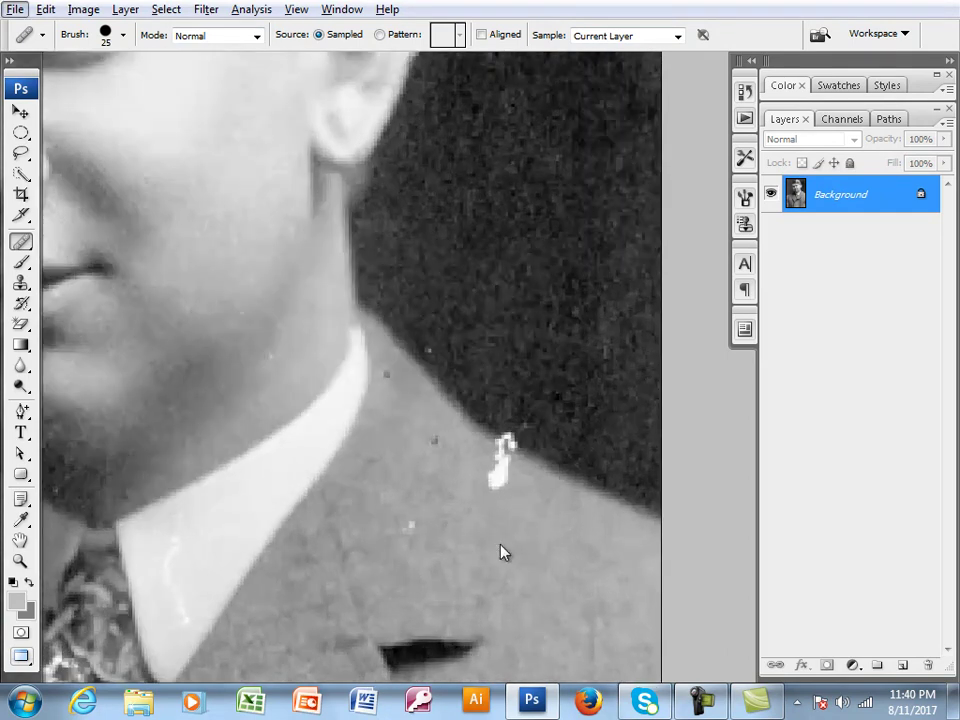
drag(588, 506, 500, 473)
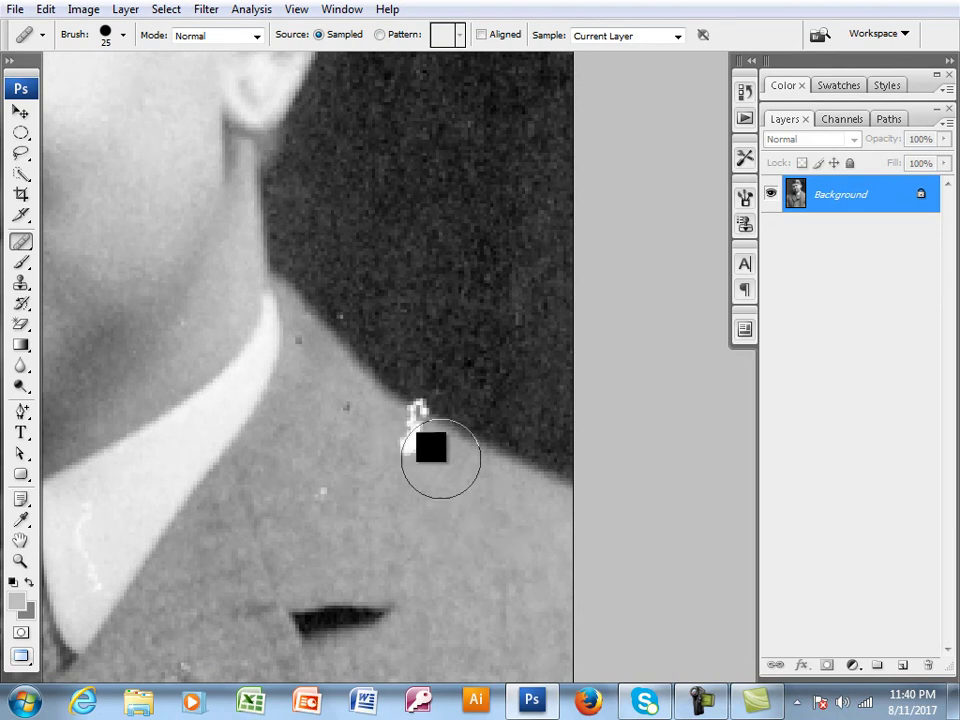
click(412, 410)
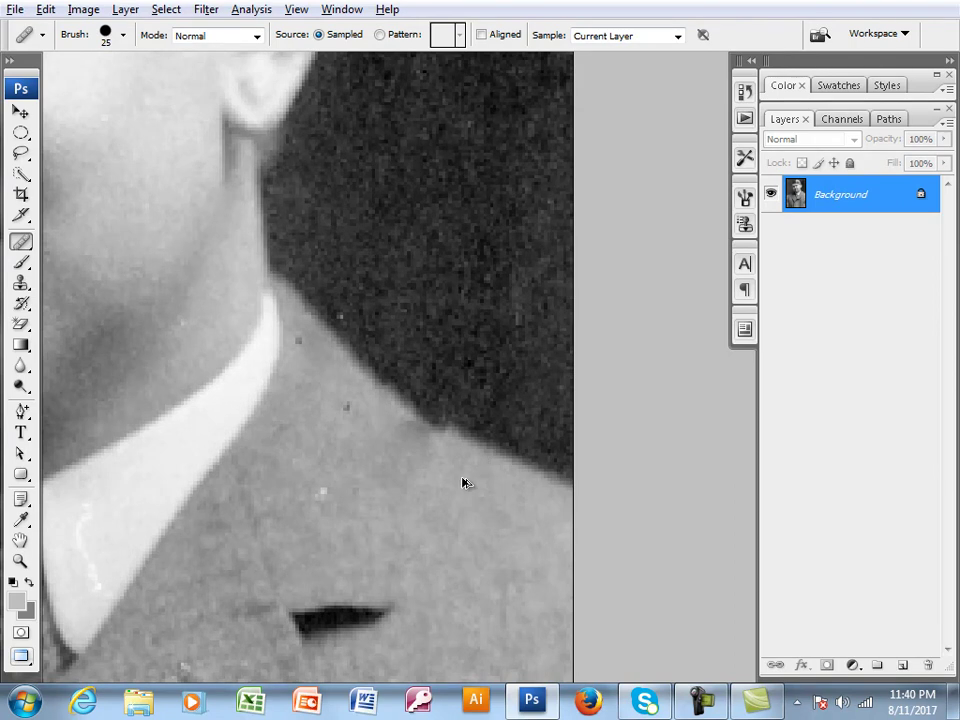
key(ctrl+alt+z)
key(ctrl+alt+z)
- Reduce the brush size to 15 and heal the white blotch on the shoulder edge and the dark speck beside it
key(bracketleft)
key(bracketleft)
key(ctrl+minus)
key(ctrl+plus)
key(ctrl+plus)
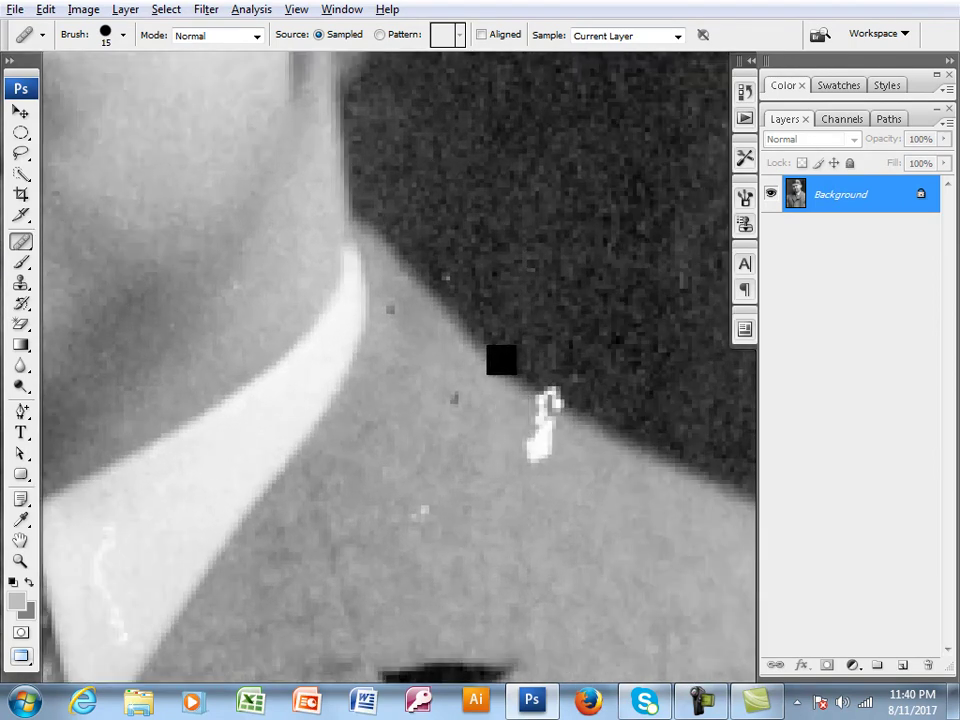
click(549, 398)
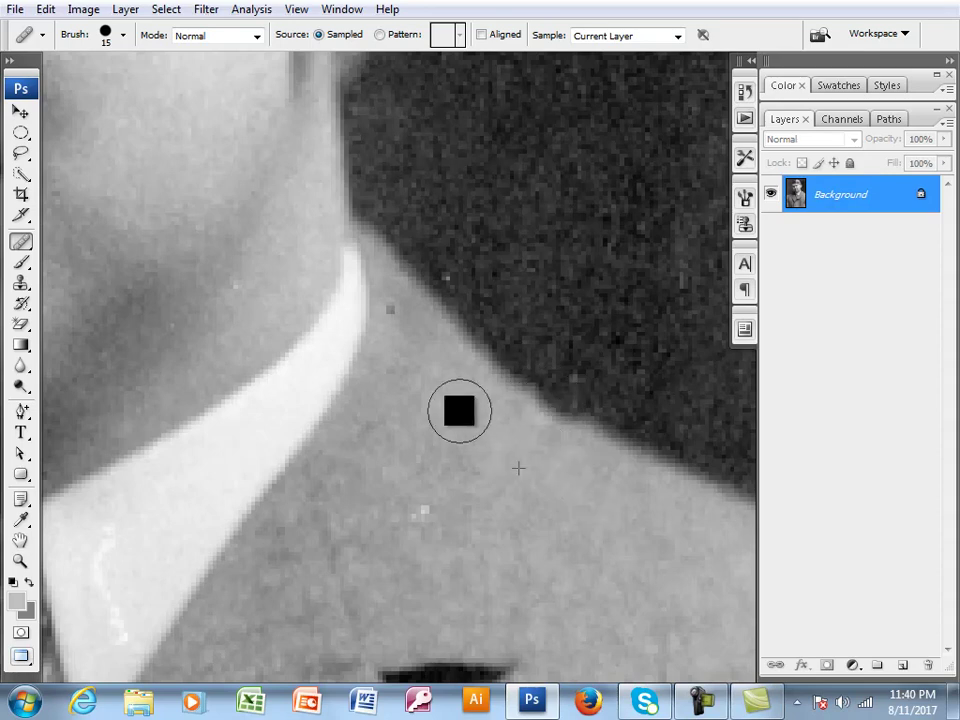
- Heal the white streak on the coat at the photo's right edge
drag(478, 477, 485, 345)
key(ctrl+minus)
key(ctrl+minus)
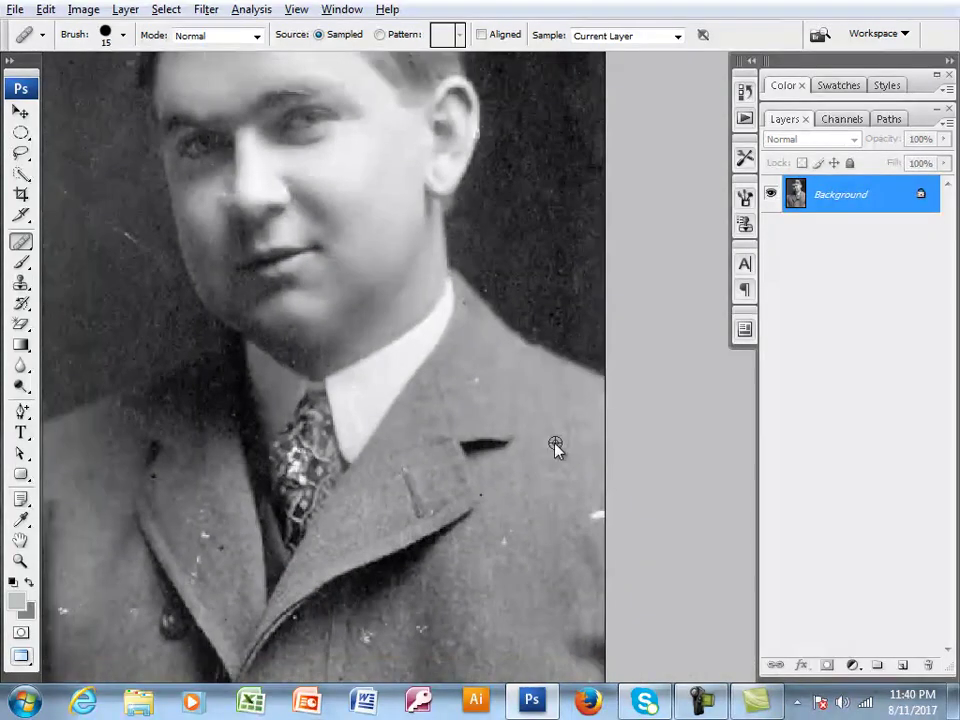
drag(576, 490, 566, 328)
scroll(566, 375, up, 5)
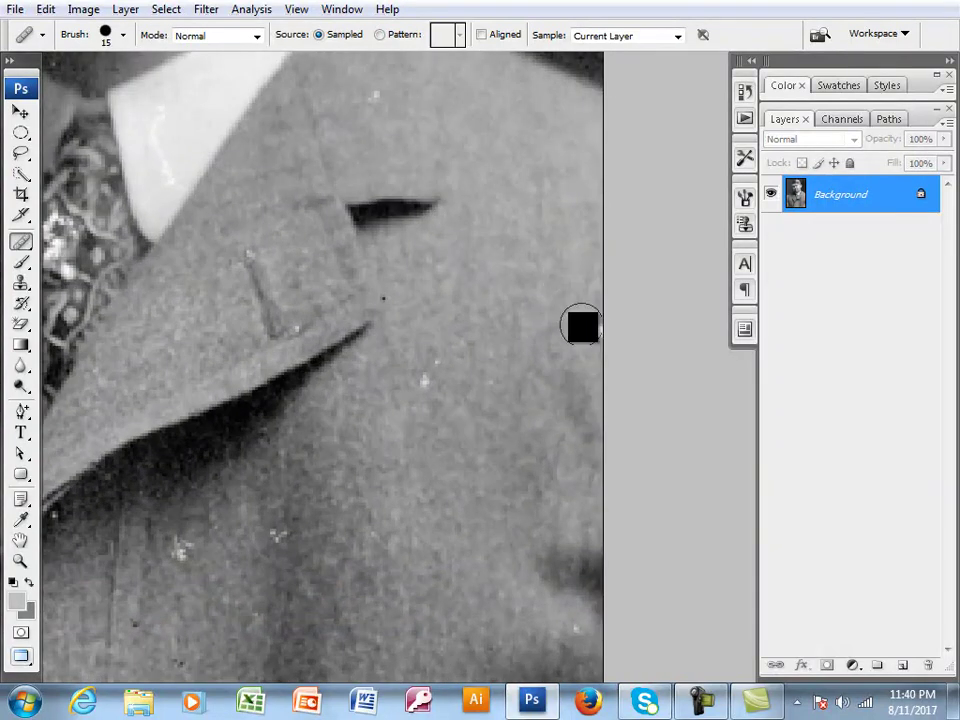
- Enlarge the brush to 30 and heal the specks on the lower coat near the photo's right edge
drag(563, 455, 566, 257)
drag(553, 425, 586, 292)
key(bracketright)
key(bracketright)
alt+click(508, 513)
click(567, 493)
click(575, 442)
- Set the brush size to 20 and heal the white mark and dark speck on the coat's left lapel
mouse_move(542, 483)
mouse_down()
mouse_move(589, 495)
mouse_move(736, 636)
mouse_up()
scroll(564, 468, down, 3)
drag(623, 396, 696, 435)
drag(446, 370, 495, 405)
scroll(444, 438, up, 3)
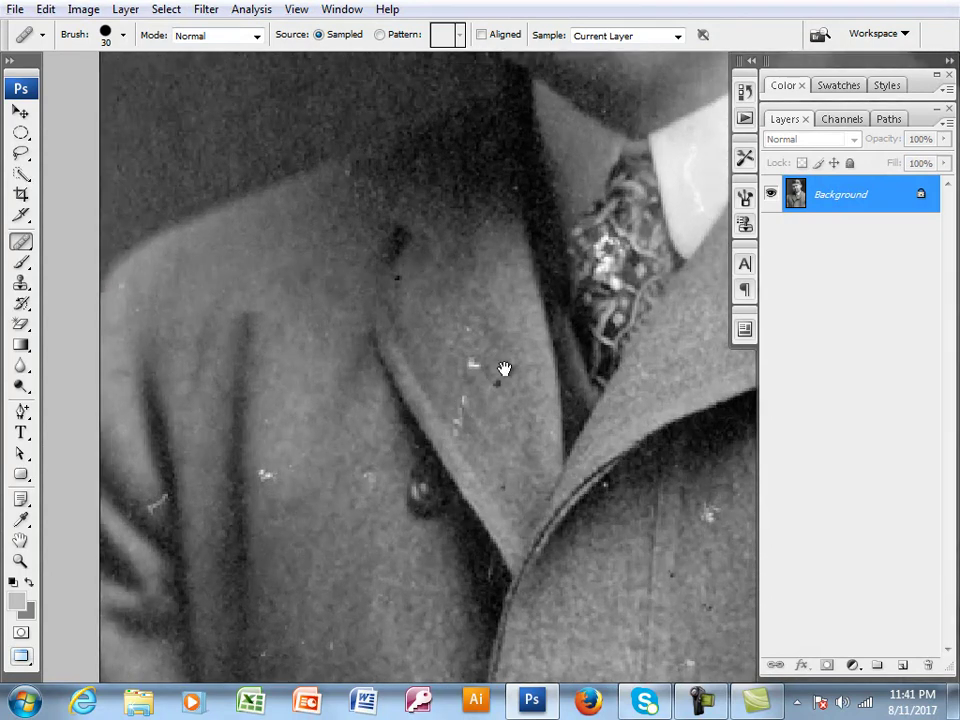
drag(502, 356, 487, 377)
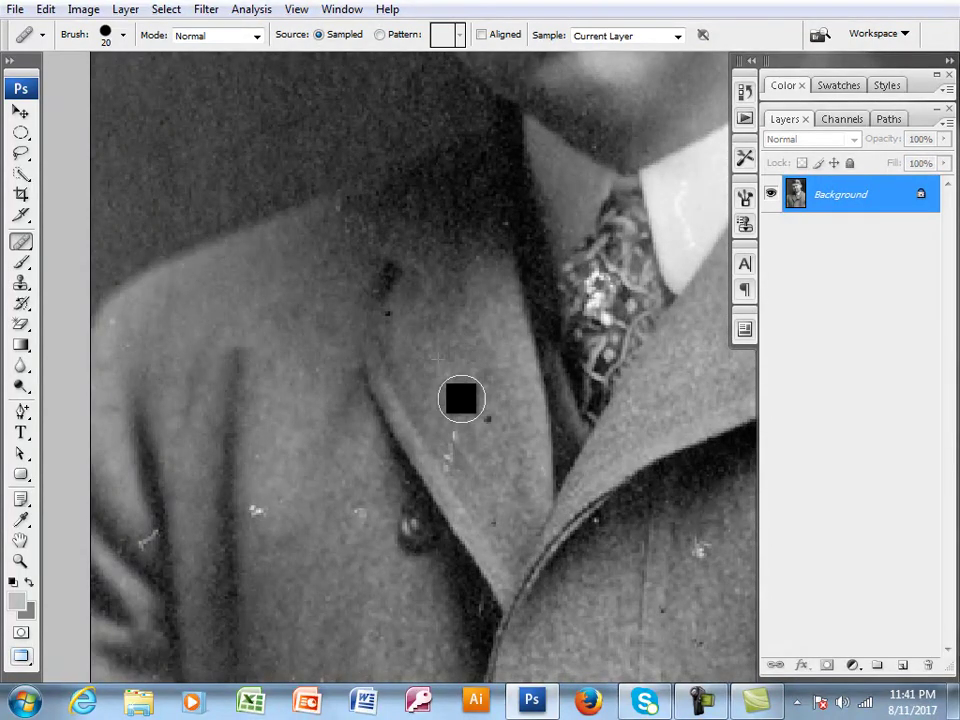
click(485, 415)
- Heal the thin white scratch on the lower part of the left lapel, sampling clean fabric beside it
alt+click(434, 402)
mouse_move(444, 428)
mouse_down()
mouse_move(470, 476)
mouse_move(357, 358)
mouse_up()
drag(504, 477, 348, 408)
alt+click(462, 384)
click(476, 354)
drag(492, 392, 506, 328)
- Heal the white spots and small scratch on the coat's left sleeve and chest
drag(289, 375, 358, 366)
drag(334, 298, 600, 443)
alt+click(437, 255)
click(447, 285)
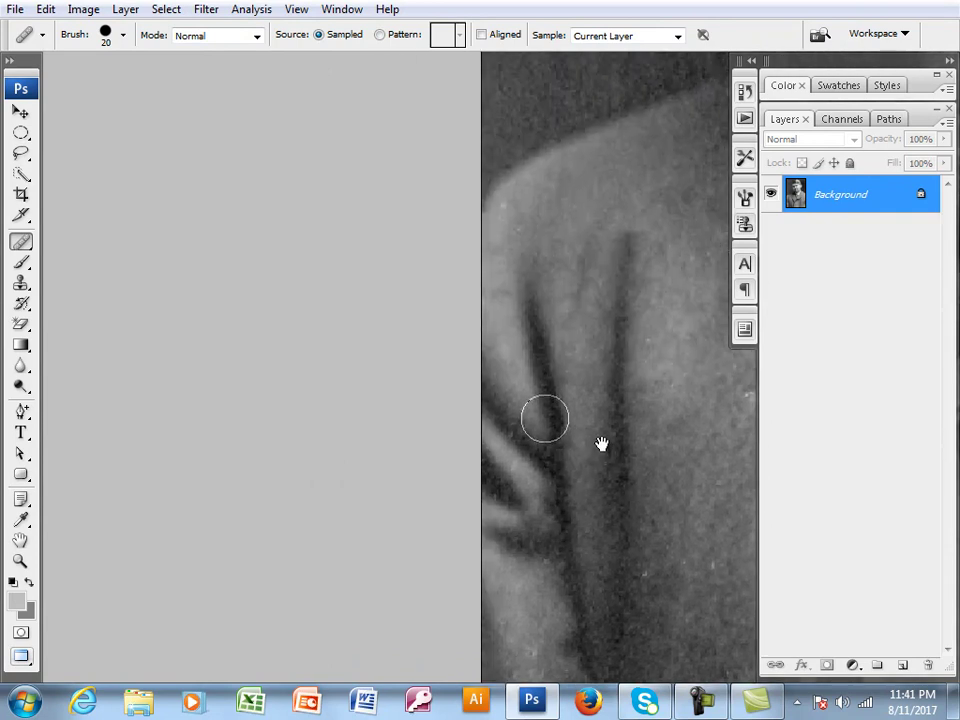
- Heal the small specks around the buttons on the left side of the coat
drag(591, 544, 364, 358)
scroll(362, 358, up, 2)
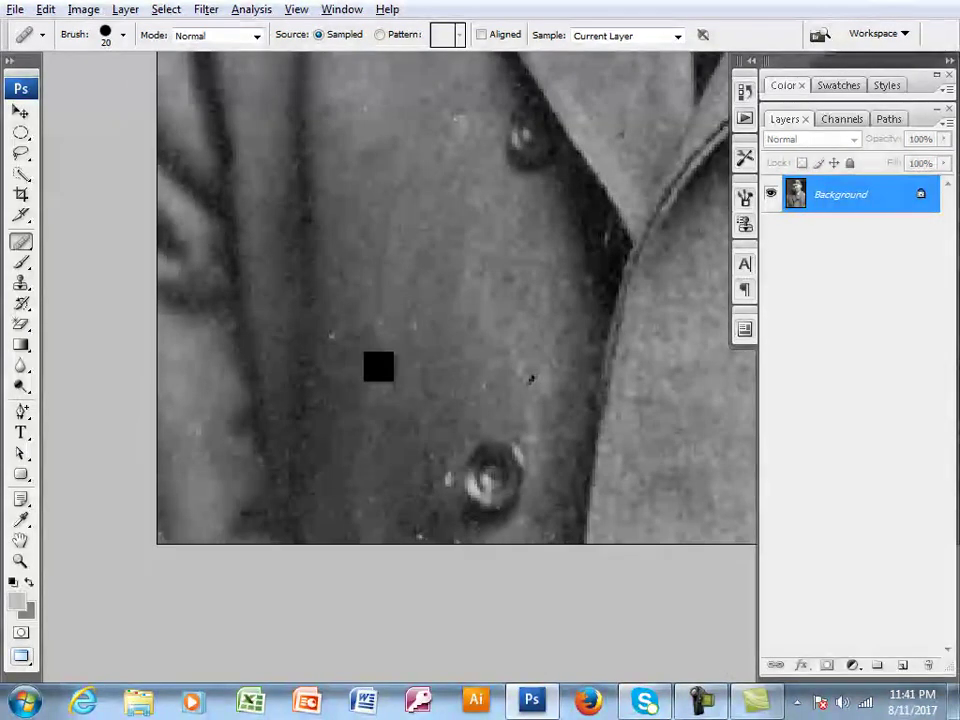
scroll(378, 364, down, 1)
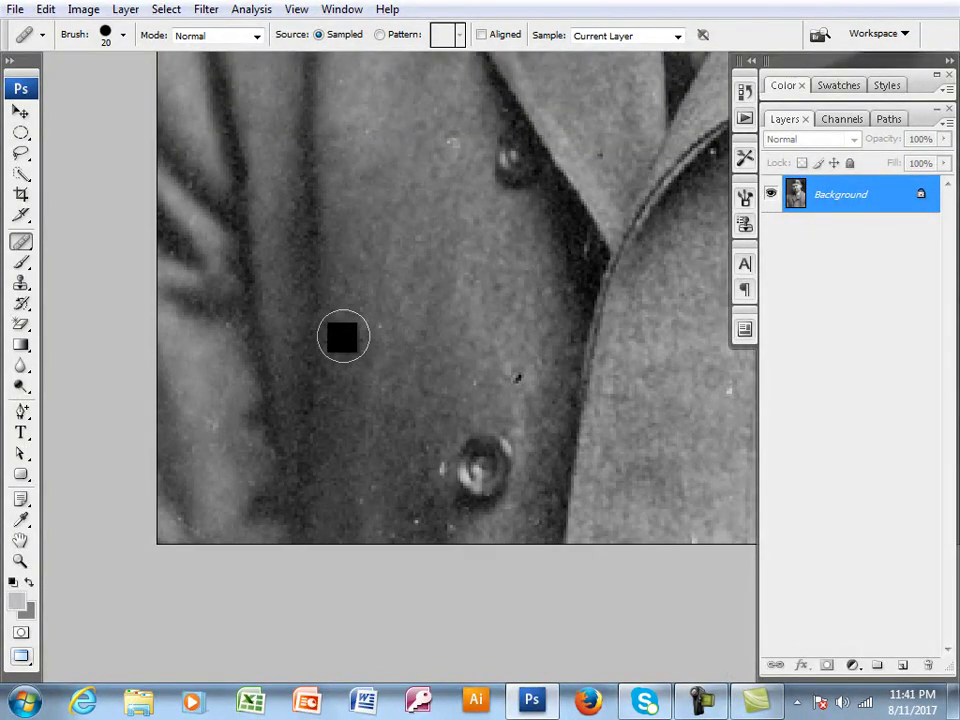
drag(384, 461, 465, 310)
scroll(491, 302, up, 1)
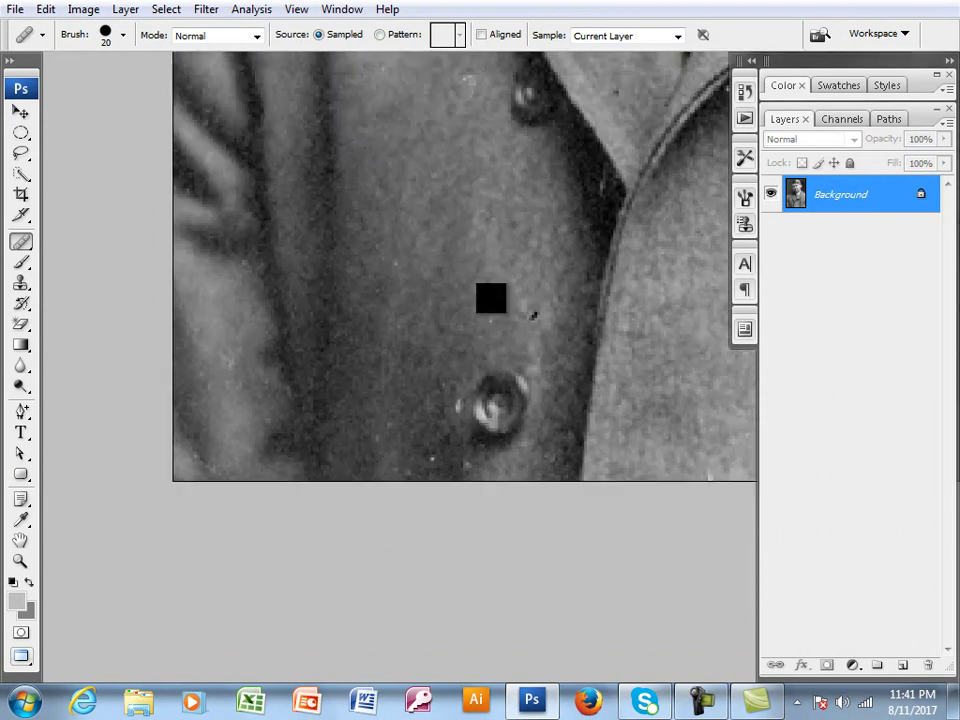
scroll(531, 472, up, 3)
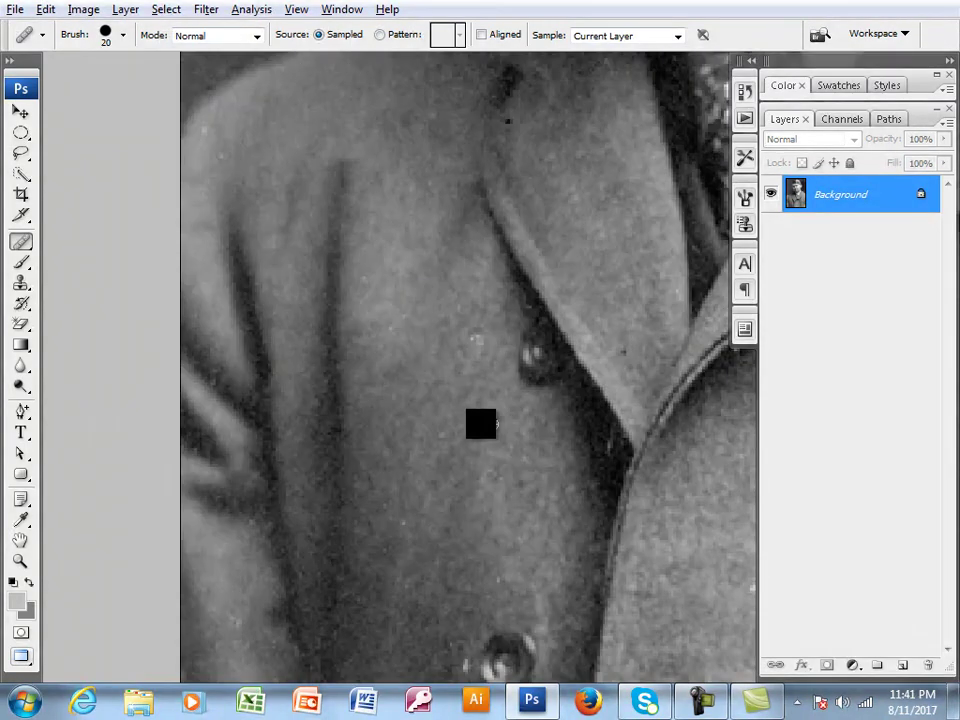
drag(471, 330, 579, 422)
- Switch to the Patch Tool, outline the diagonal scratch left of the face, and patch it with clean background
scroll(633, 404, up, 3)
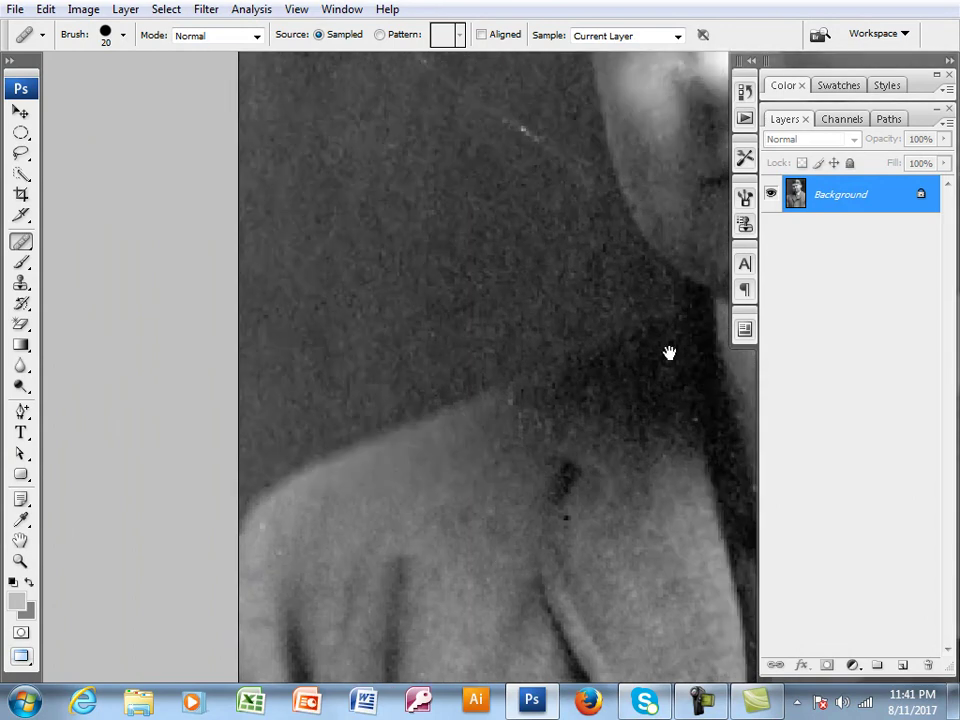
drag(650, 244, 548, 408)
drag(576, 363, 484, 414)
scroll(485, 359, down, 2)
mouse_move(540, 379)
mouse_down()
mouse_move(380, 382)
mouse_move(519, 399)
mouse_move(557, 327)
mouse_move(527, 298)
mouse_move(525, 280)
mouse_up()
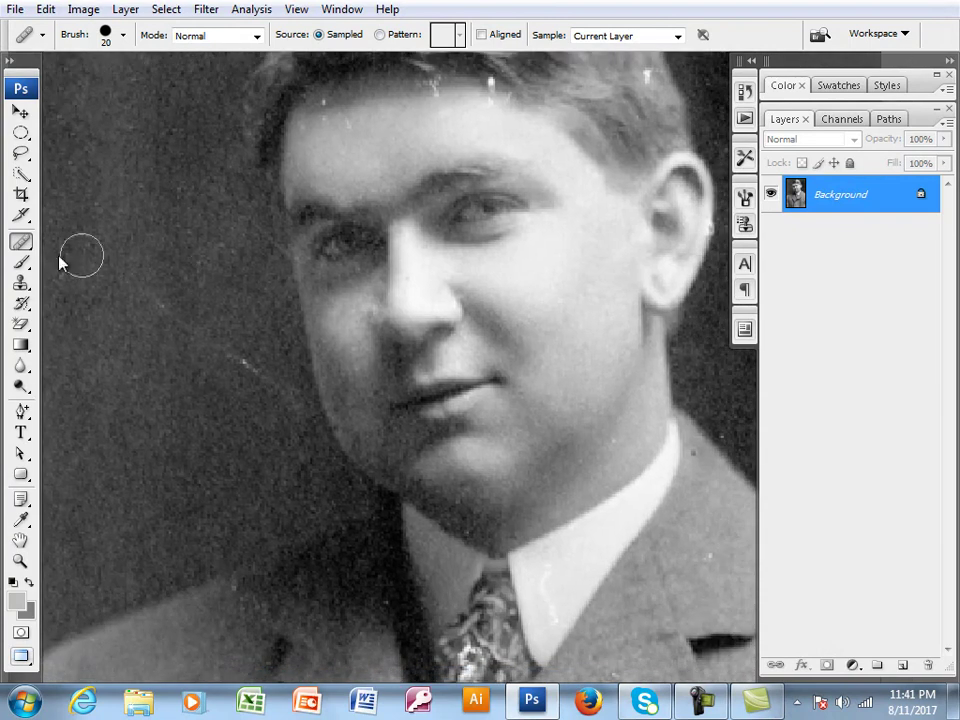
click(14, 246)
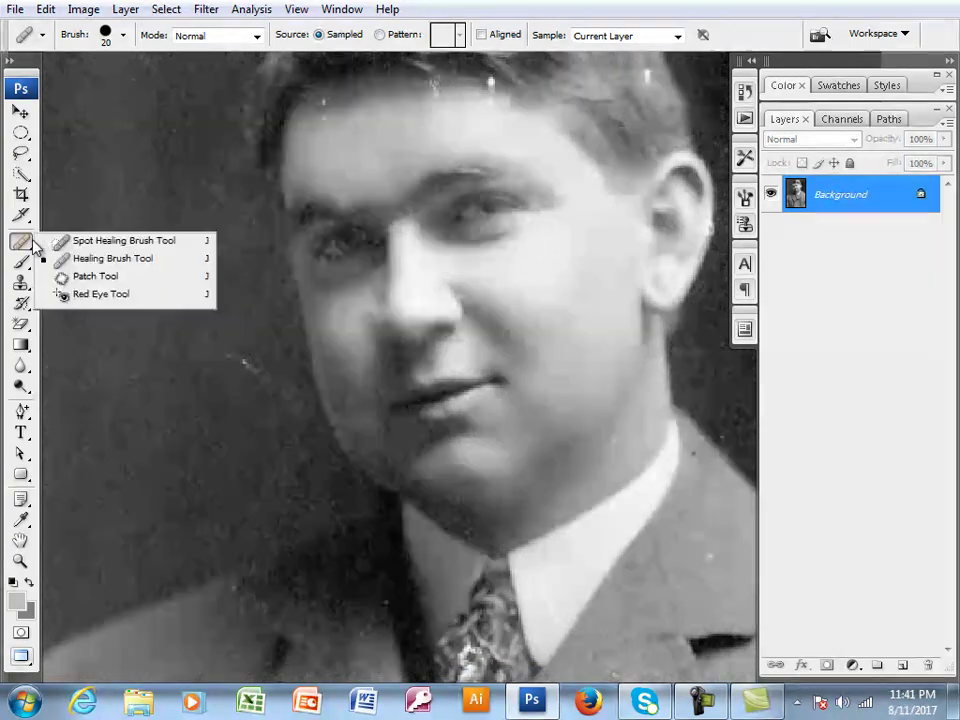
click(90, 276)
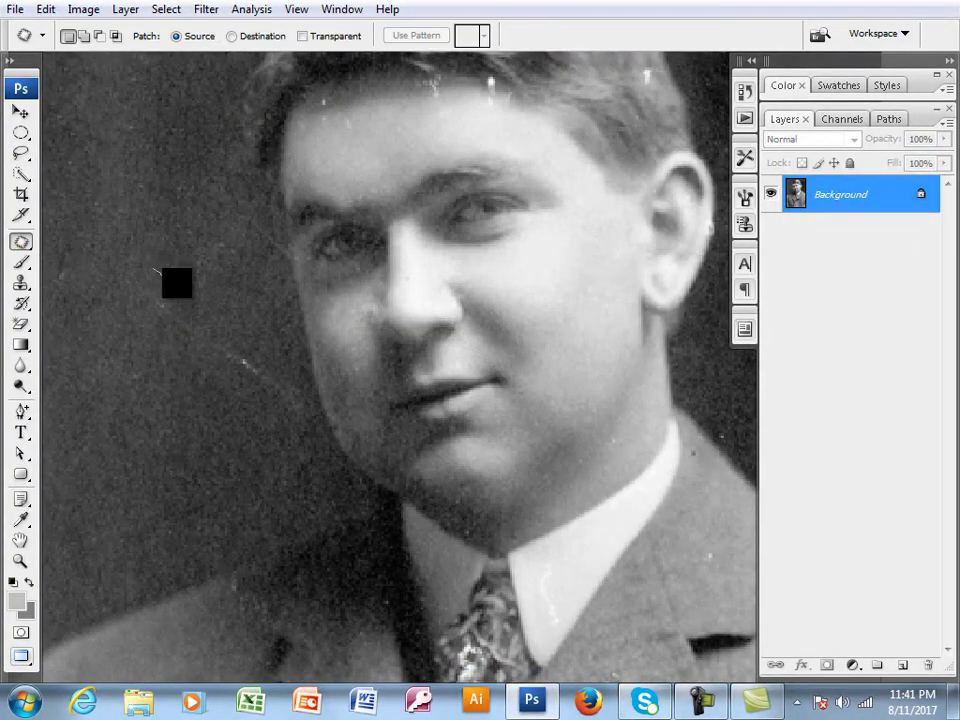
mouse_move(230, 397)
mouse_down()
mouse_move(129, 328)
mouse_move(120, 300)
mouse_up()
drag(175, 340, 123, 412)
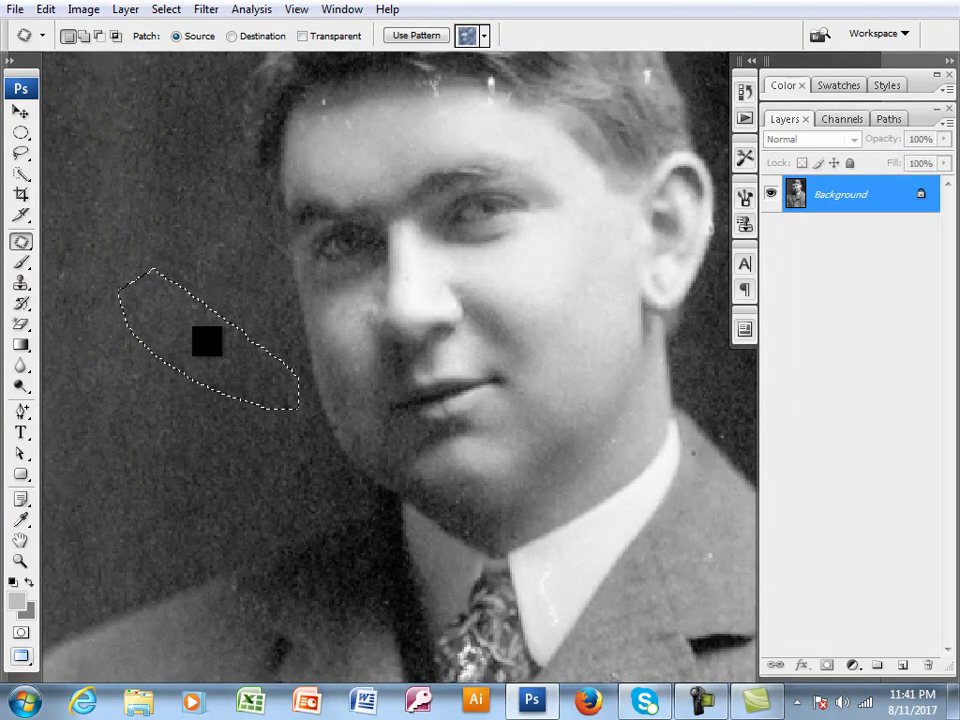
drag(206, 341, 461, 343)
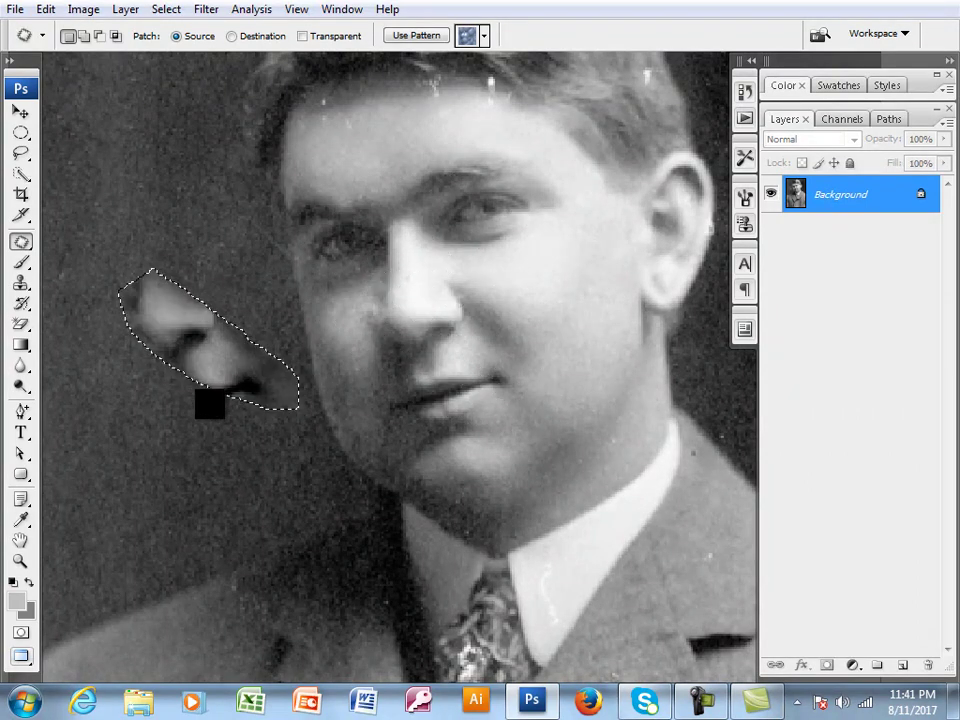
- Deselect the patched area left of the face
key(ctrl+minus)
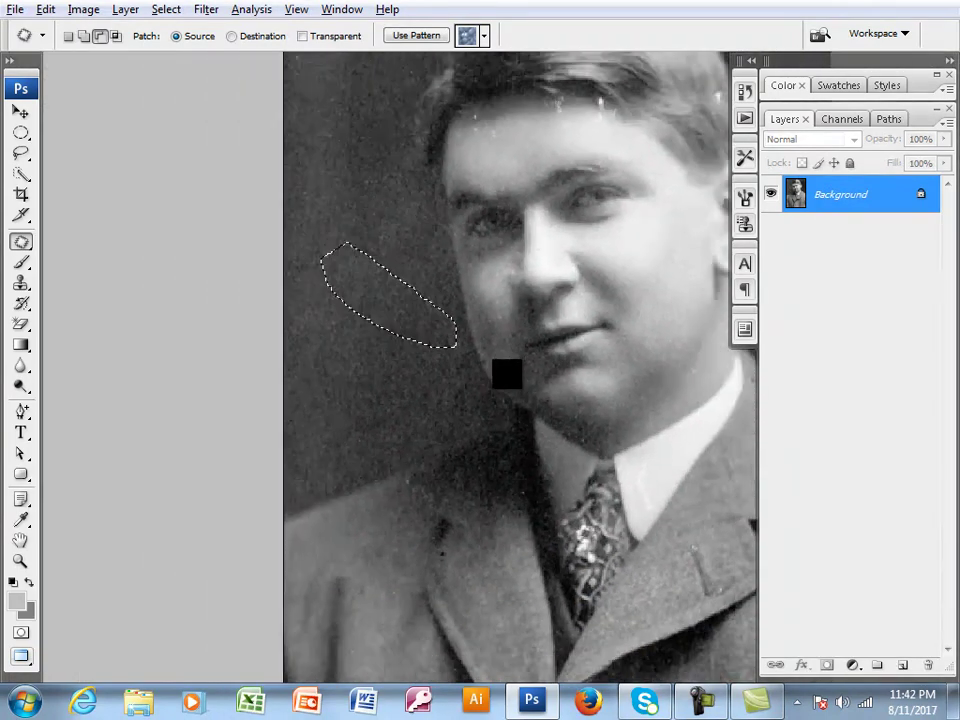
scroll(510, 378, down, 1)
drag(544, 366, 470, 400)
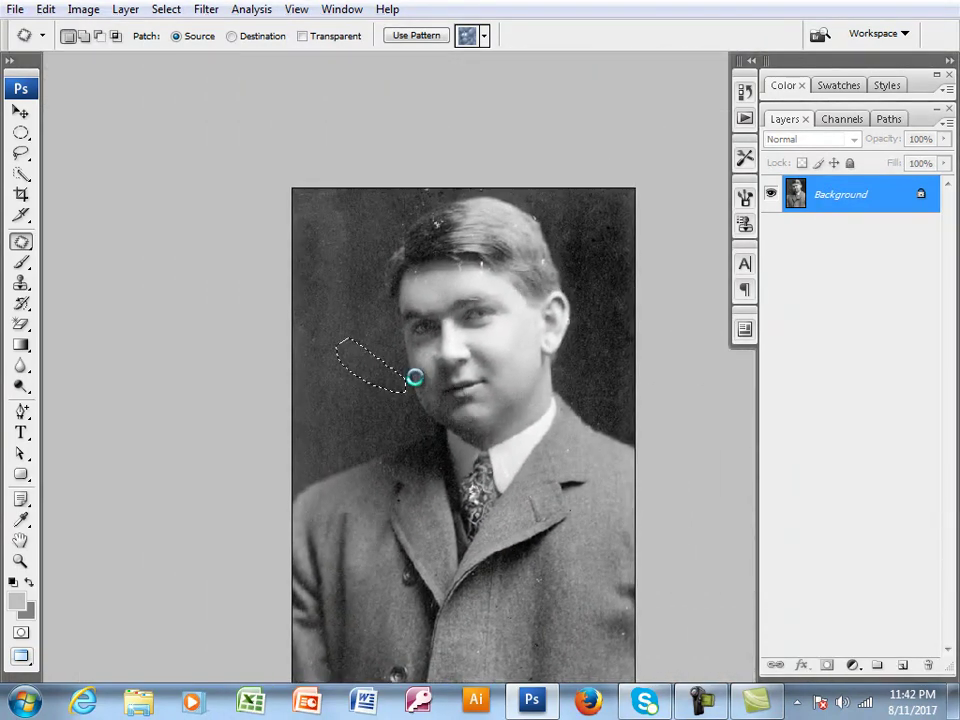
key(ctrl+shift+s)
key(Escape)
key(ctrl+d)
- Patch the white specks in the background just above the hair with clean background and clear the selection
drag(373, 180, 562, 352)
drag(569, 309, 420, 353)
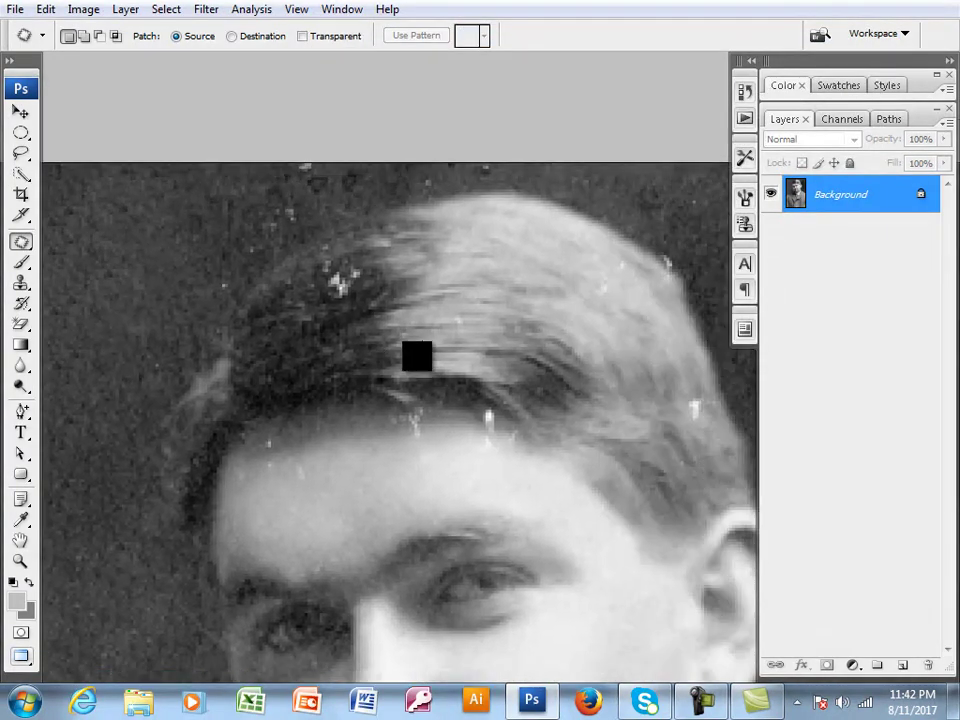
drag(656, 403, 474, 372)
key(ctrl+plus)
mouse_move(538, 357)
mouse_down()
mouse_move(563, 402)
mouse_move(512, 374)
mouse_up()
key(ctrl+d)
mouse_move(486, 315)
mouse_down()
mouse_move(574, 366)
mouse_move(651, 388)
mouse_move(874, 405)
mouse_up()
drag(601, 341, 684, 384)
mouse_move(522, 312)
mouse_down()
mouse_move(560, 313)
mouse_move(537, 366)
mouse_move(497, 364)
mouse_up()
drag(528, 349, 374, 367)
drag(557, 397, 371, 371)
key(ctrl+d)
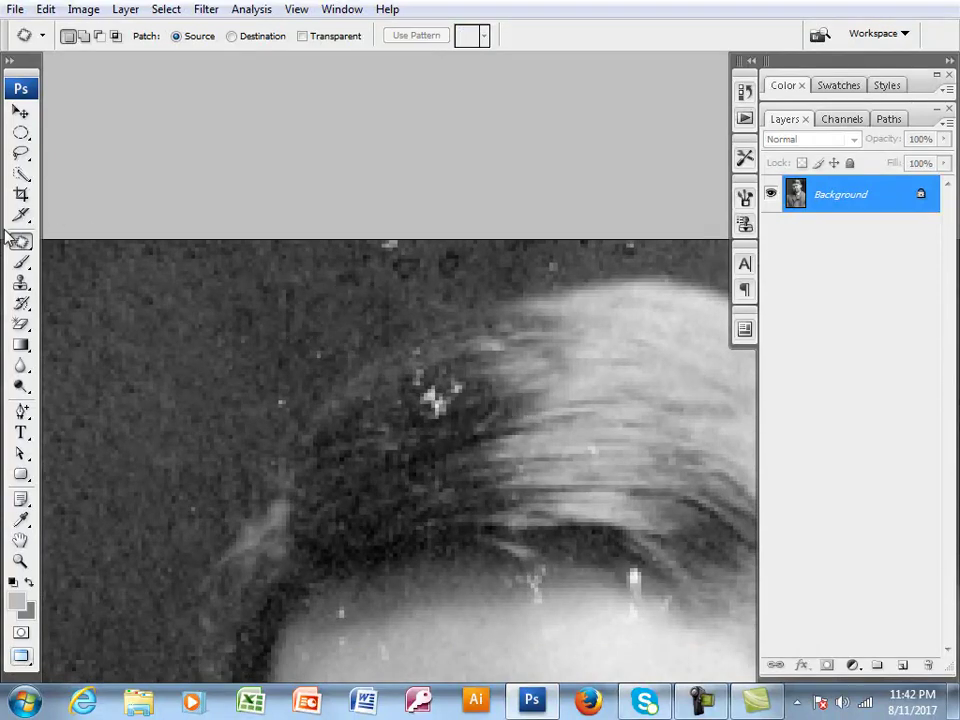
- Switch back to the Healing Brush and heal the cluster of white specks in the dark part of the hair
right_click(26, 243)
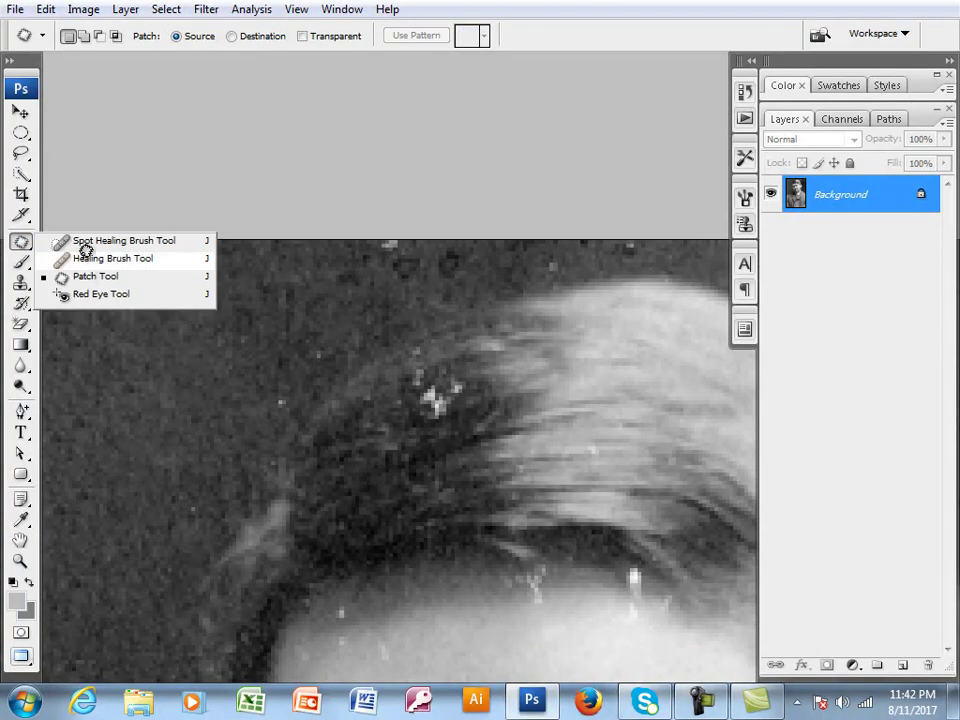
click(110, 258)
drag(432, 388, 430, 440)
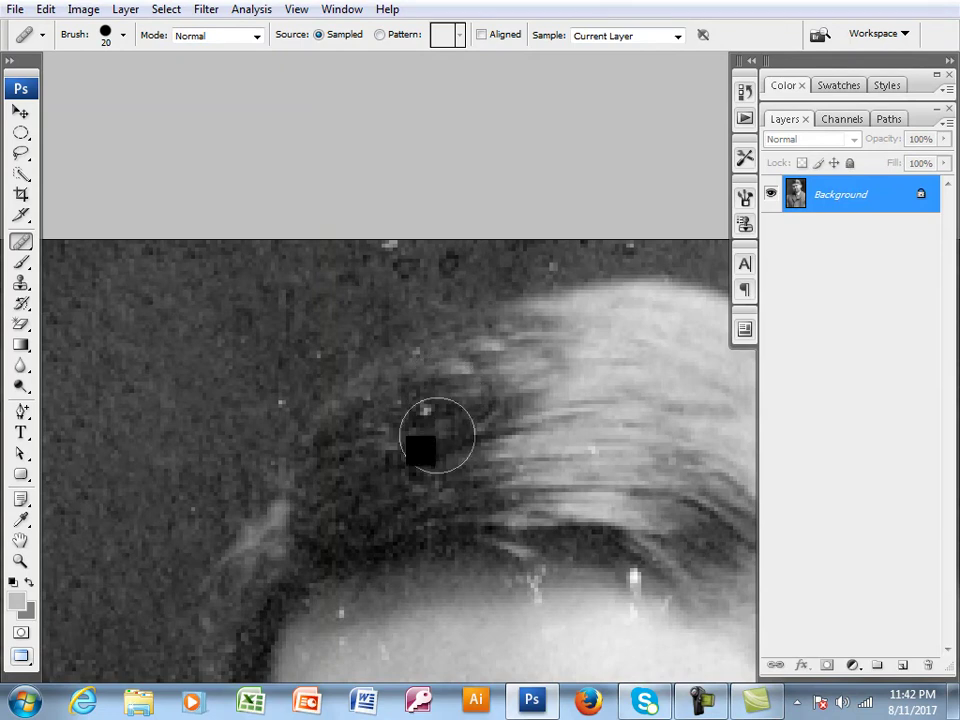
- Heal the white spots on the side of the hair and along the hairline above the forehead
drag(590, 451, 405, 285)
drag(533, 316, 410, 348)
drag(443, 262, 473, 178)
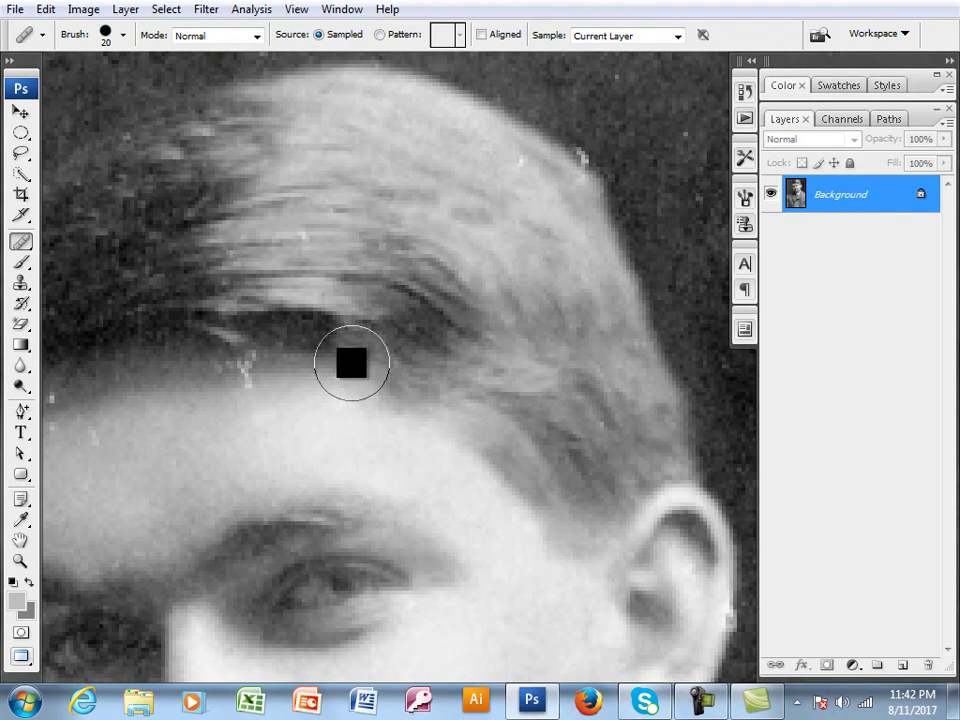
drag(370, 419, 438, 387)
- Switch to the Spot Healing Brush with the whole photo in view
scroll(438, 388, down, 6)
scroll(433, 393, down, 5)
drag(497, 448, 462, 317)
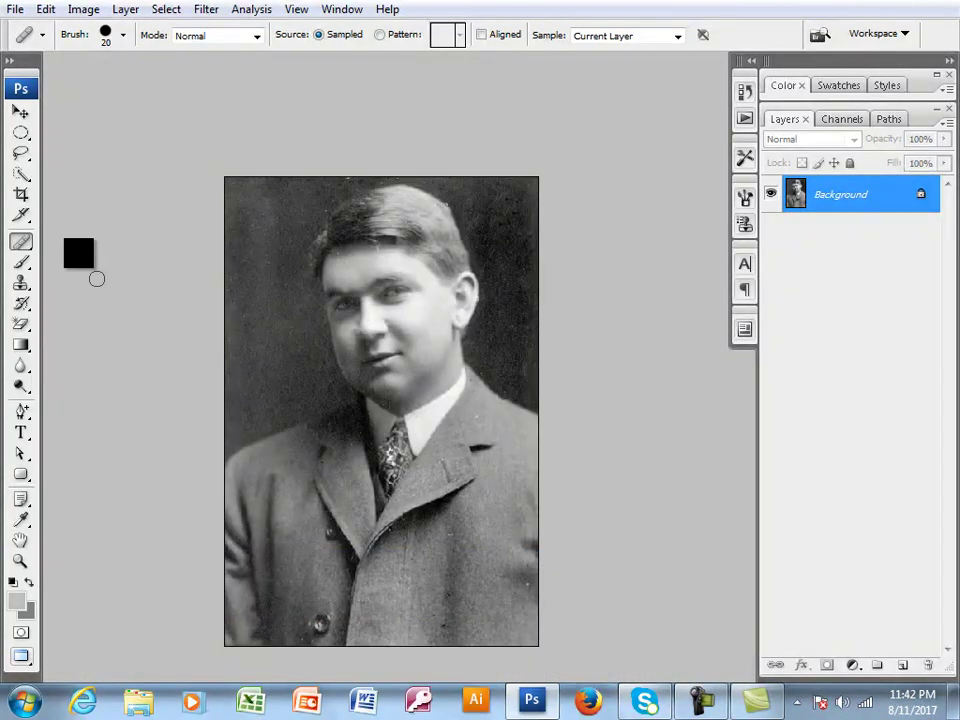
right_click(30, 248)
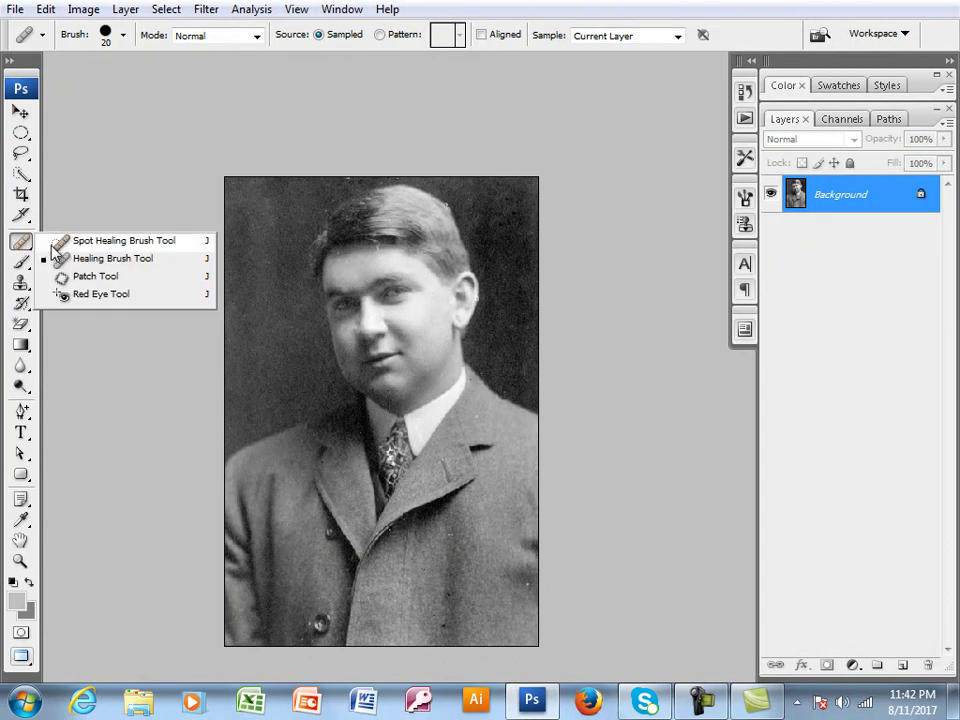
click(103, 242)
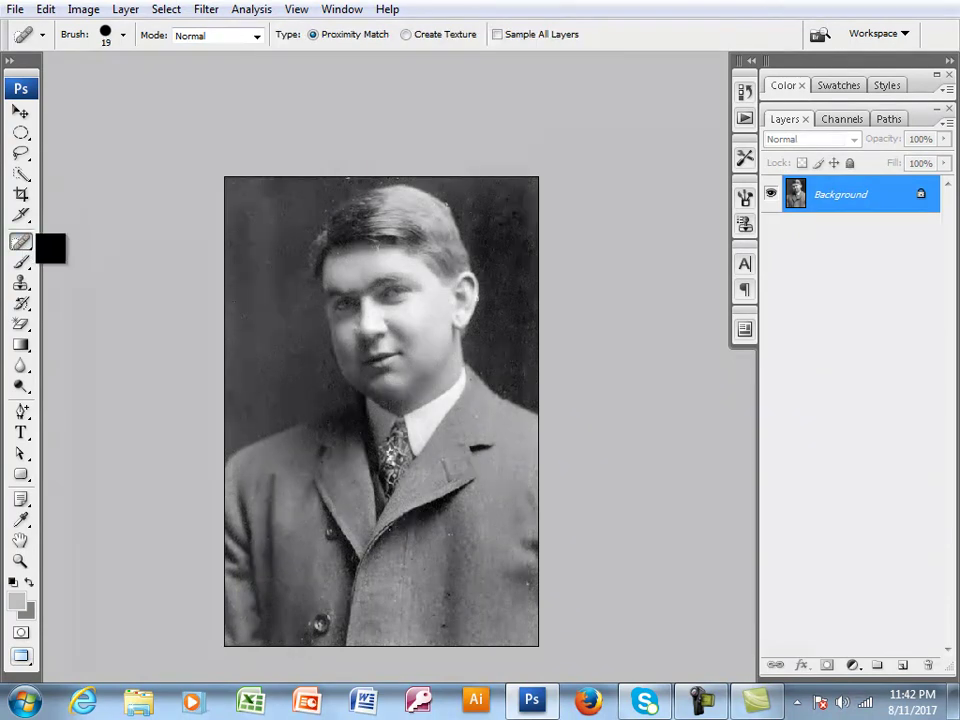